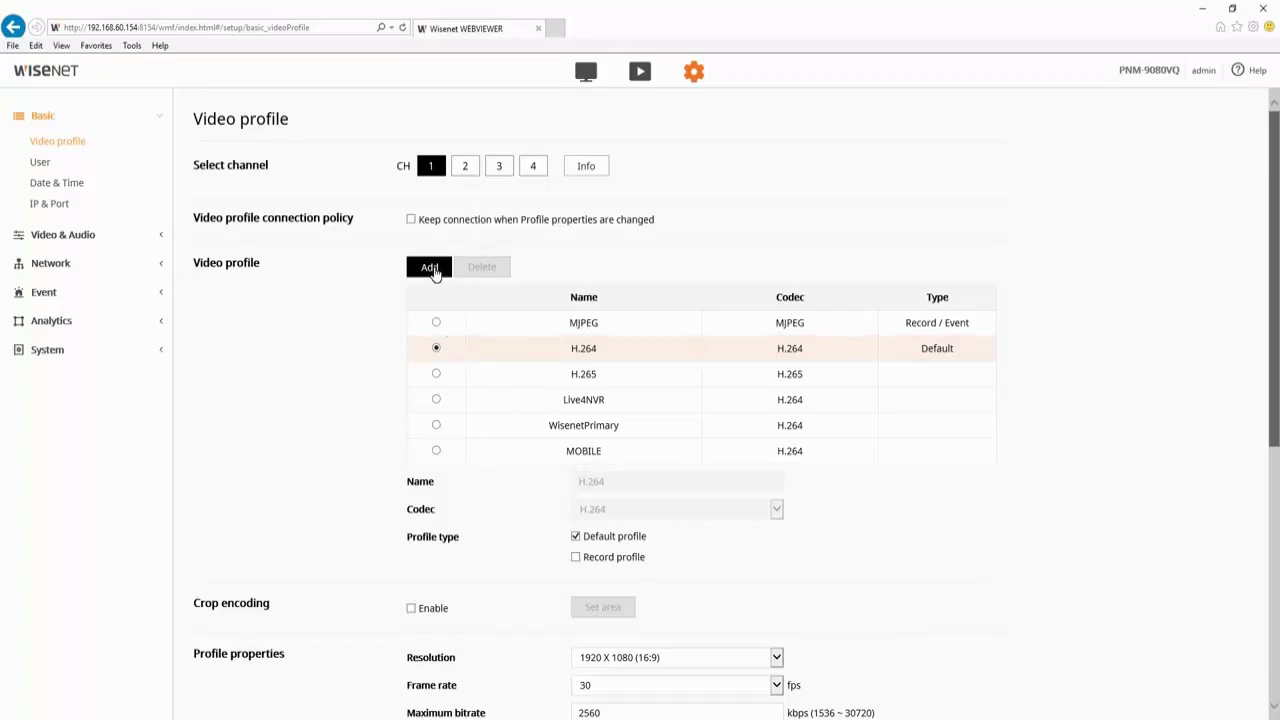
Add a new channel 1 profile named SDRec and mark it as the Record profile
left_click(429, 266)
left_click(603, 504)
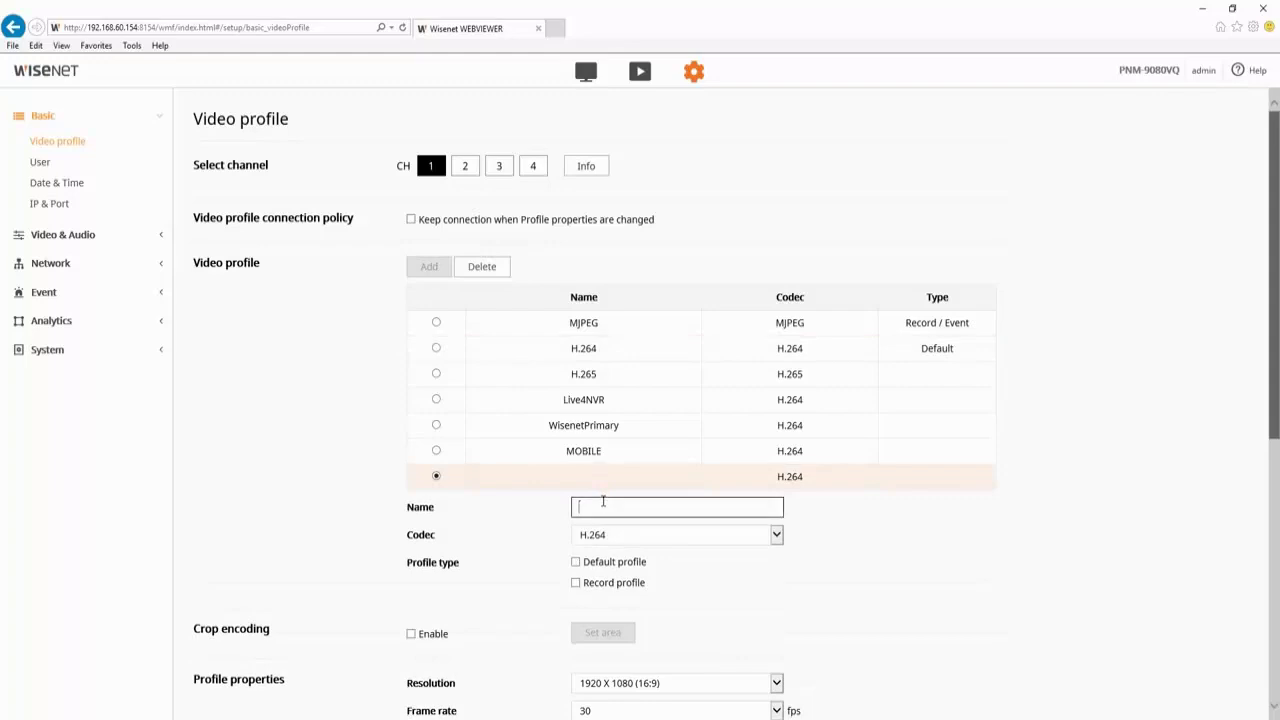
type("SDRec")
left_click(576, 586)
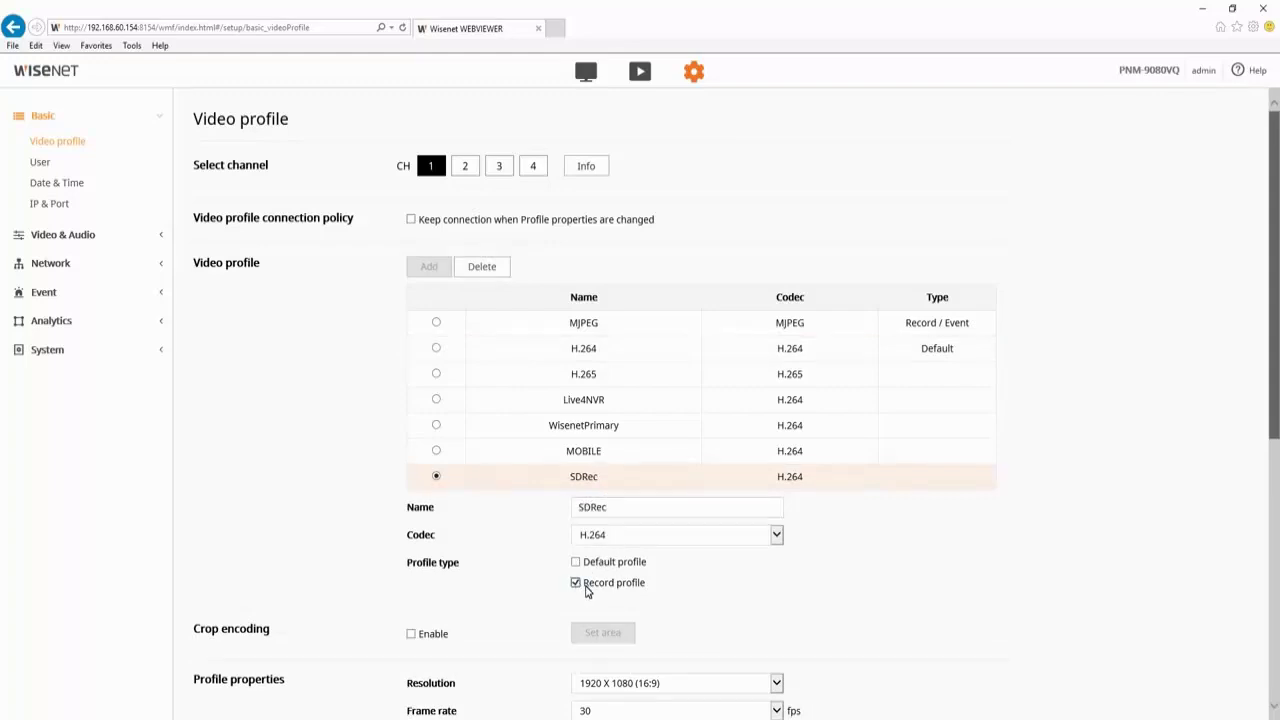
left_click_drag(582, 587, 645, 584)
Set the SDRec profile's codec to H.265 and frame rate to 15 fps
left_click(694, 537)
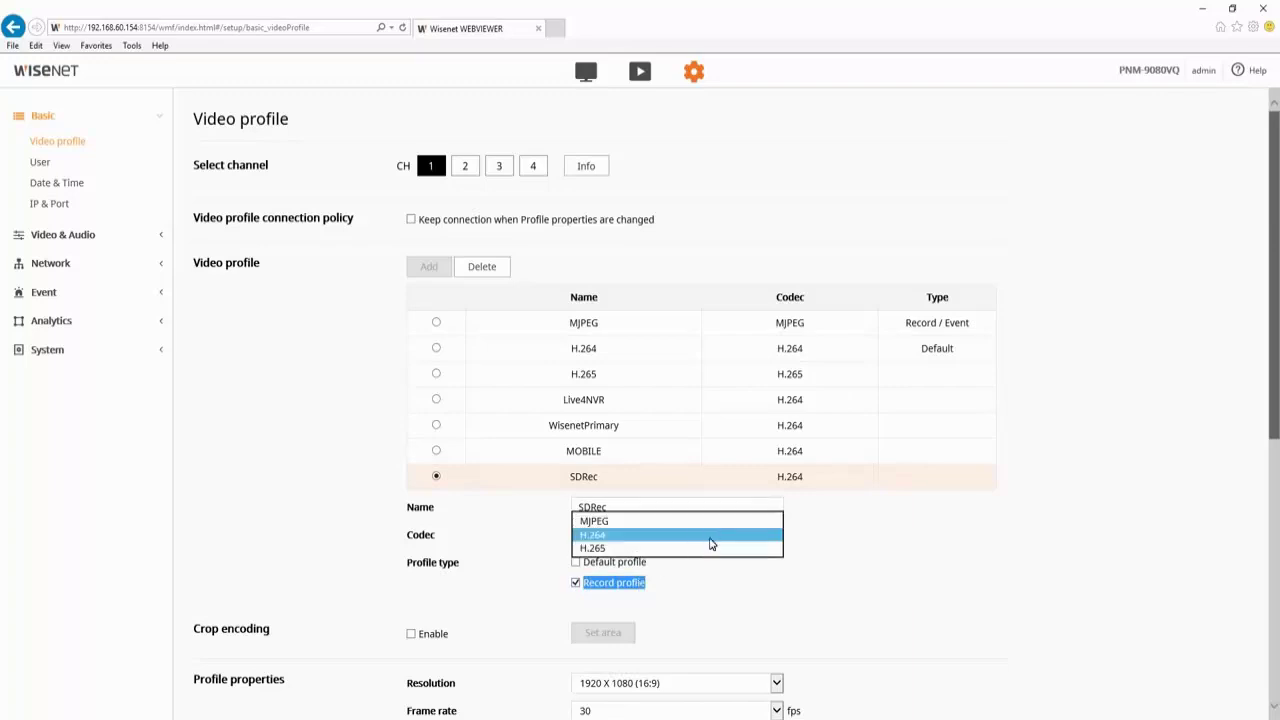
left_click(710, 550)
left_click(711, 555)
scroll(711, 551, "down", 3)
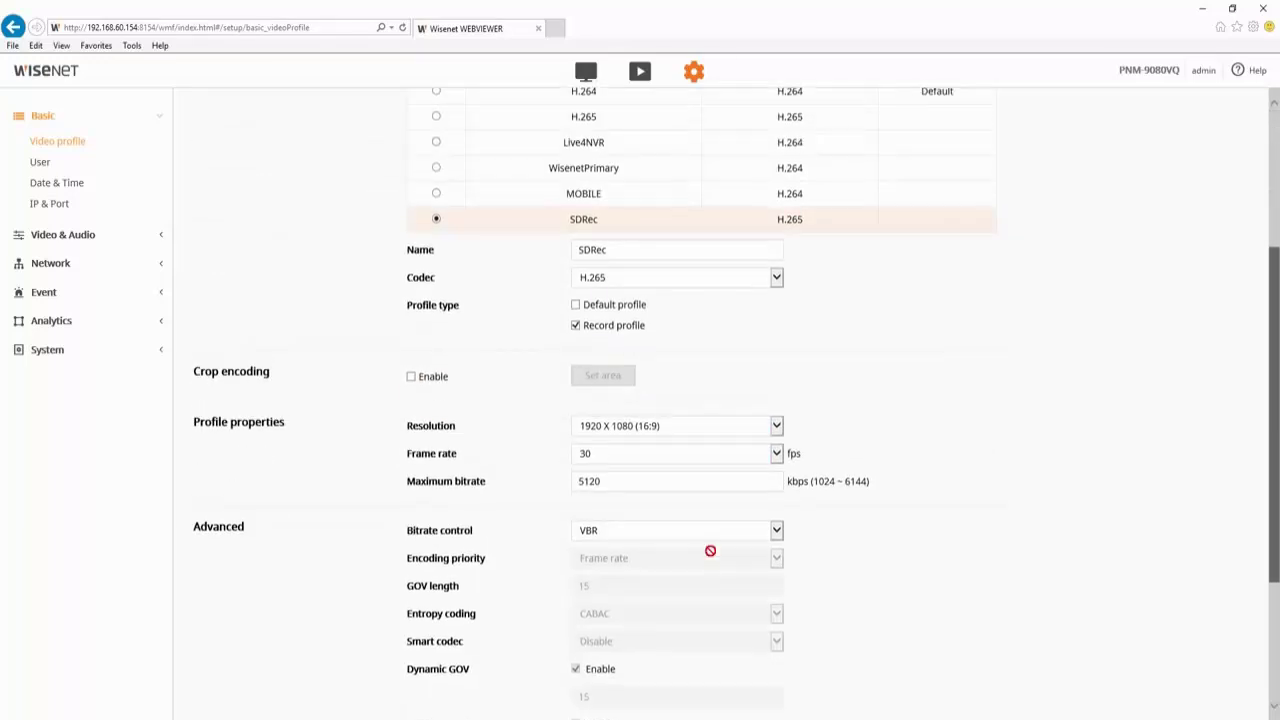
left_click(686, 449)
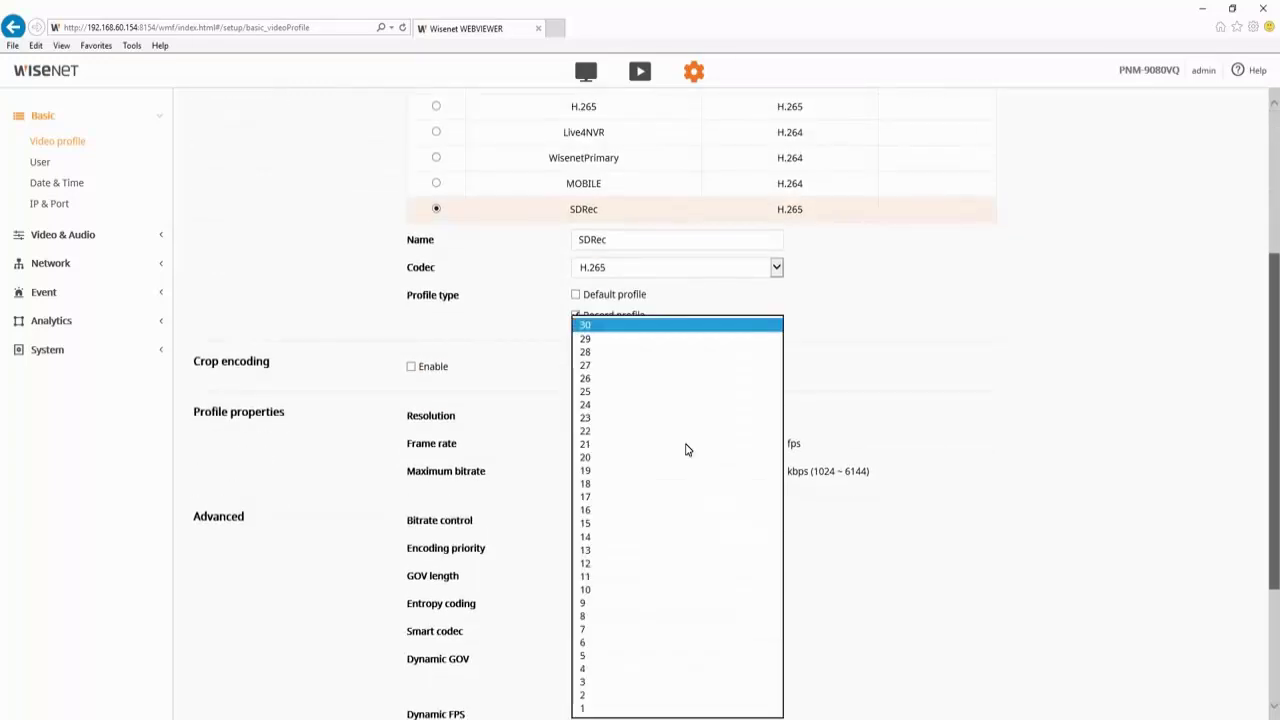
left_click(665, 523)
Save the SDRec profile and confirm applying the changes
left_click(890, 549)
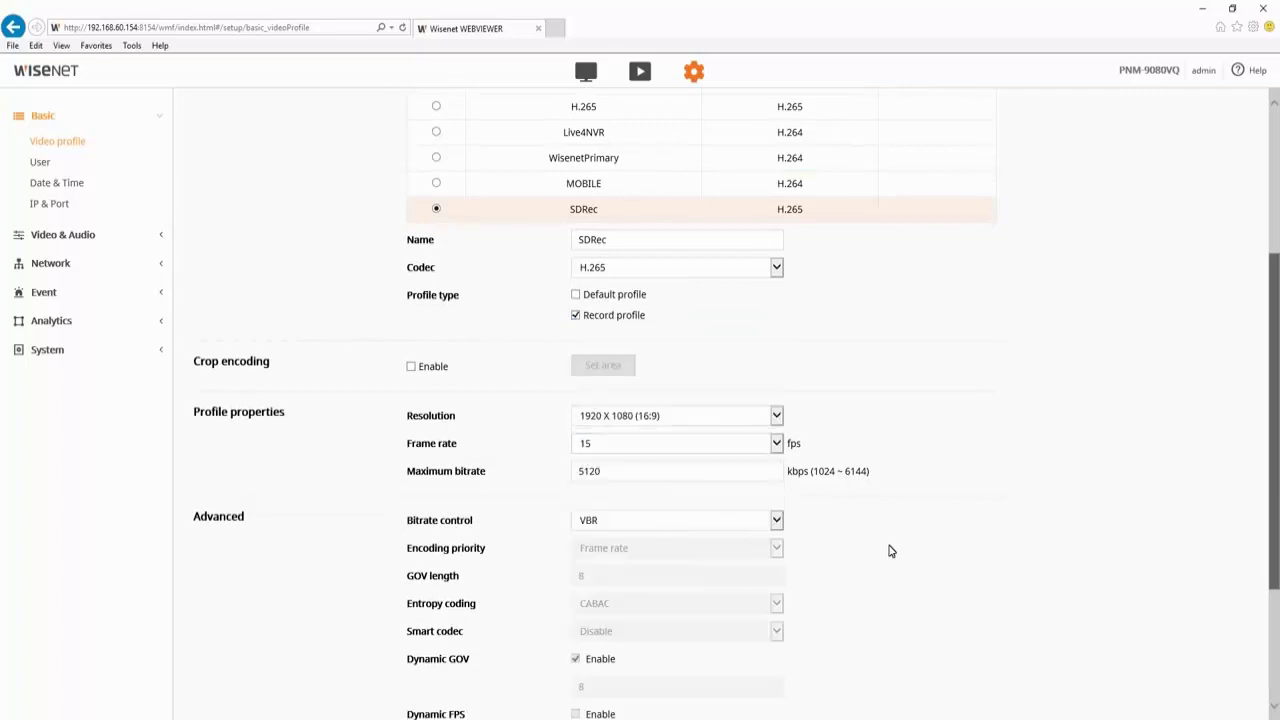
scroll(890, 549, "down", 3)
left_click(586, 694)
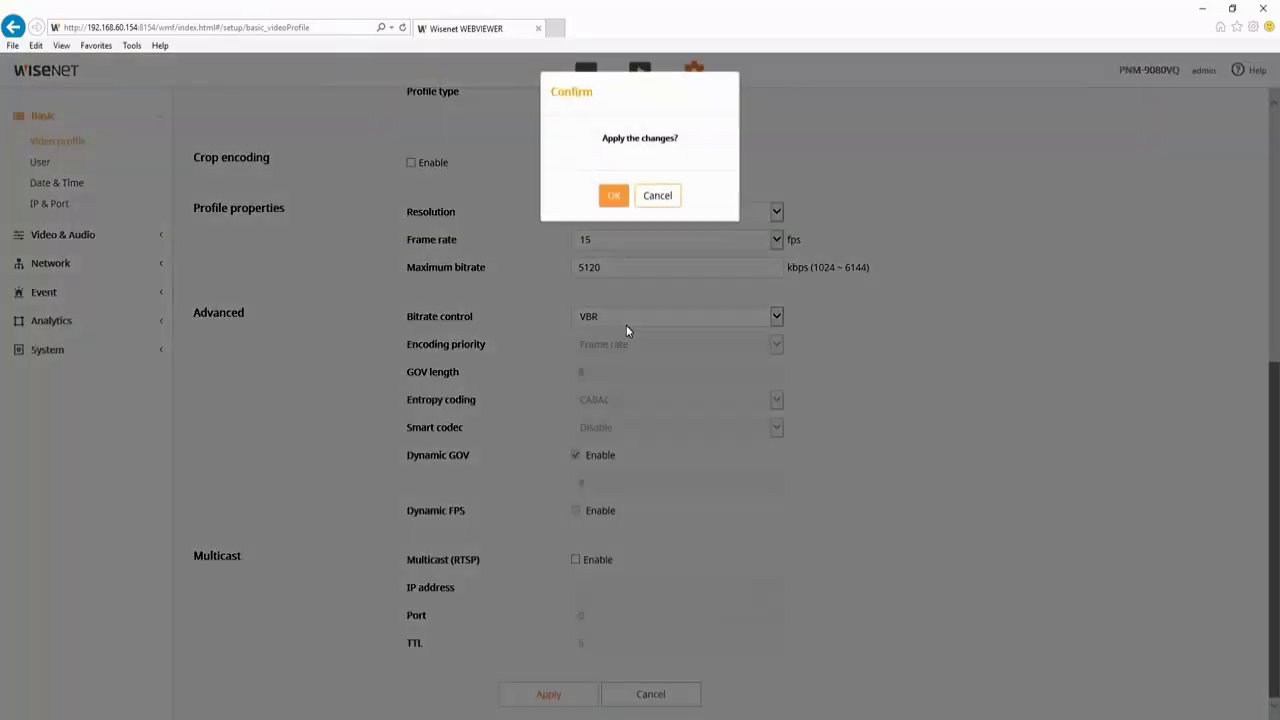
left_click(614, 200)
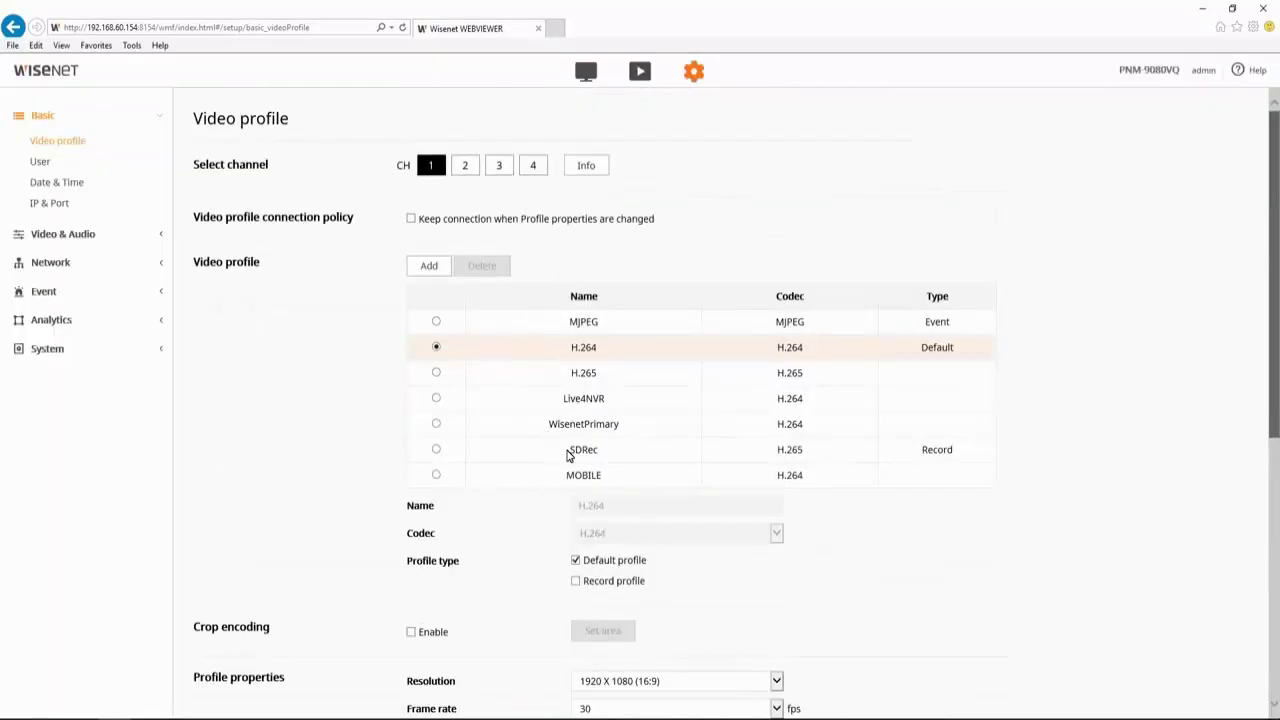
Check the saved SDRec profile on channel 1, then view channel 2 and channel 3 profiles
left_click(436, 450)
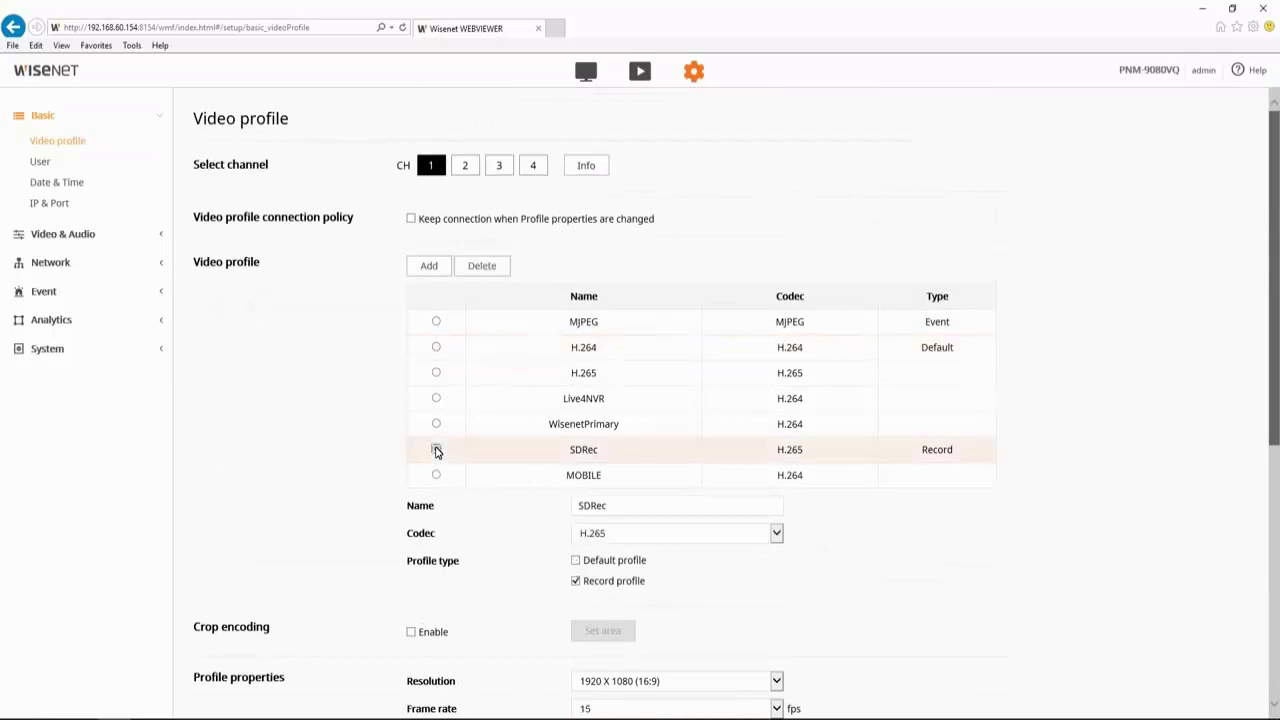
left_click(473, 172)
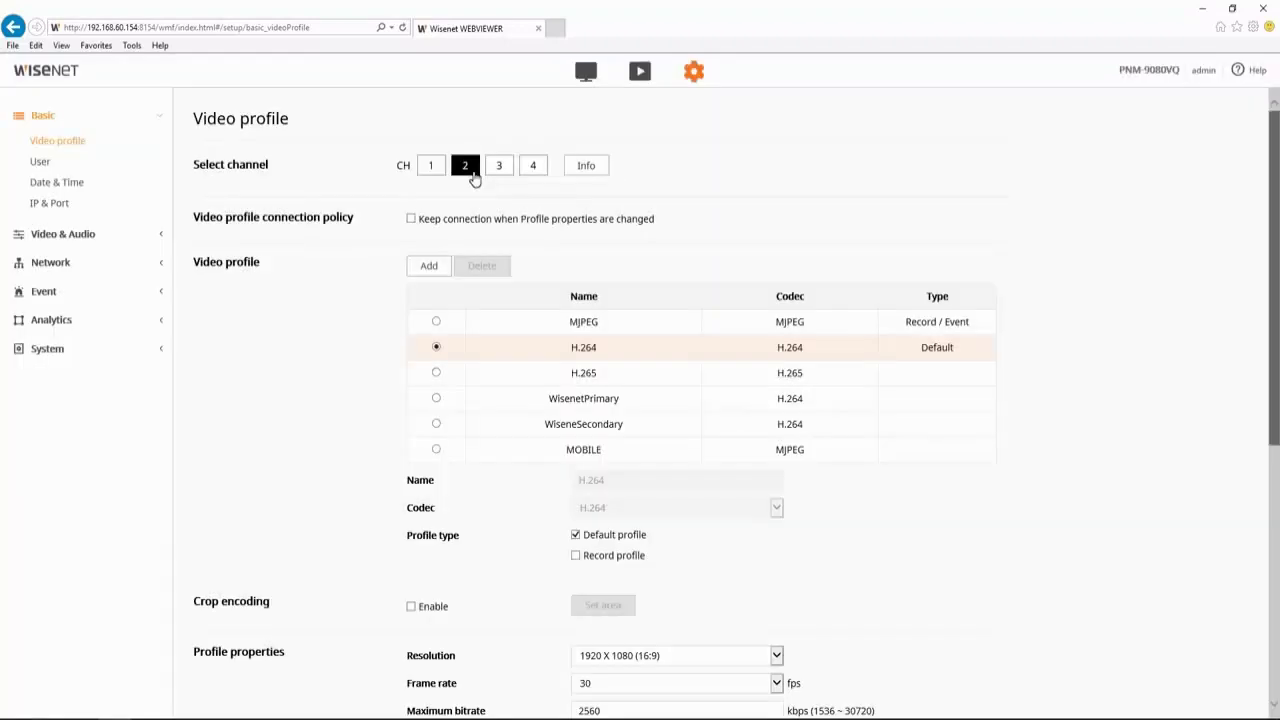
left_click(498, 172)
Open Video & Audio > Video setup, leave Hallway view at 0 degrees, then go to Camera setup
left_click(72, 233)
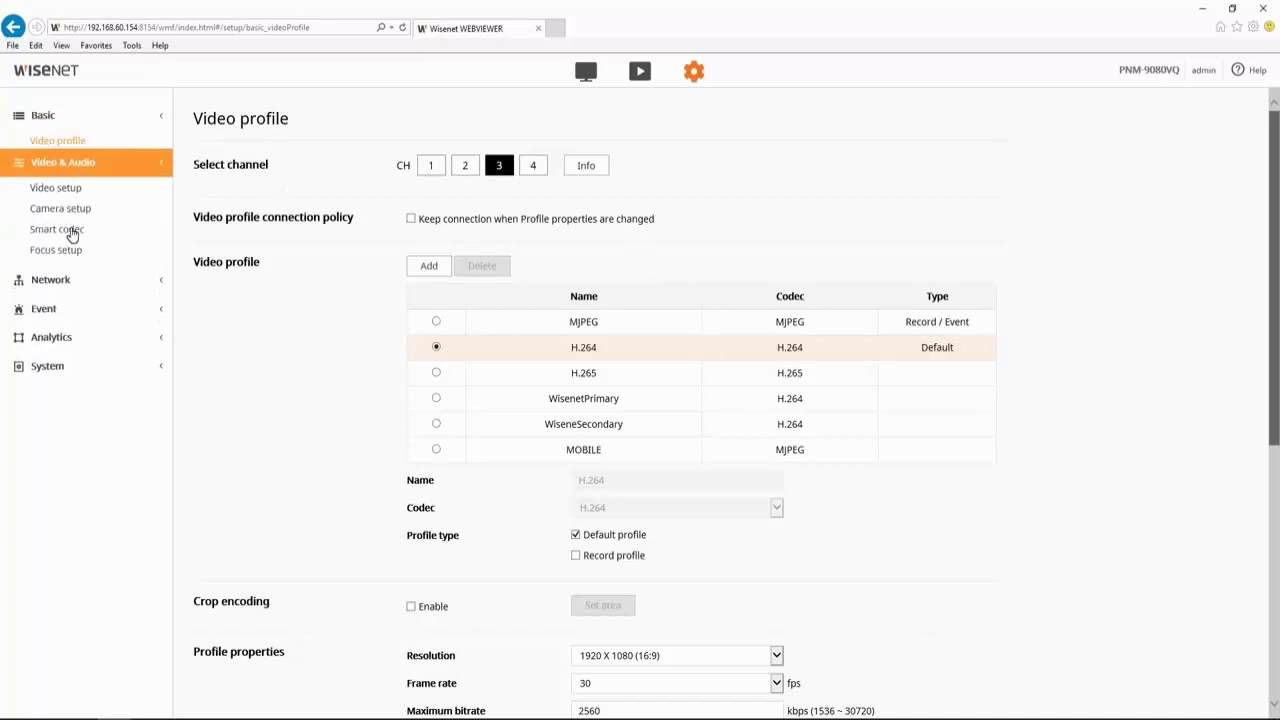
left_click(80, 179)
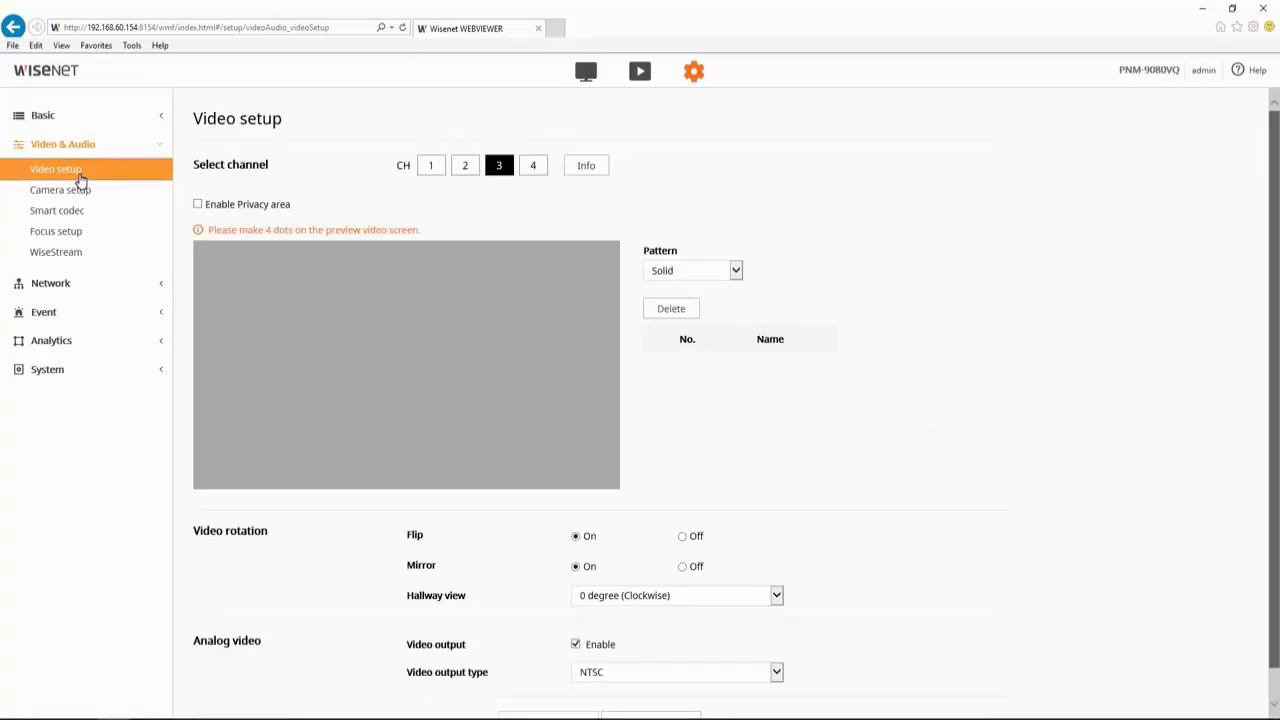
left_click(625, 597)
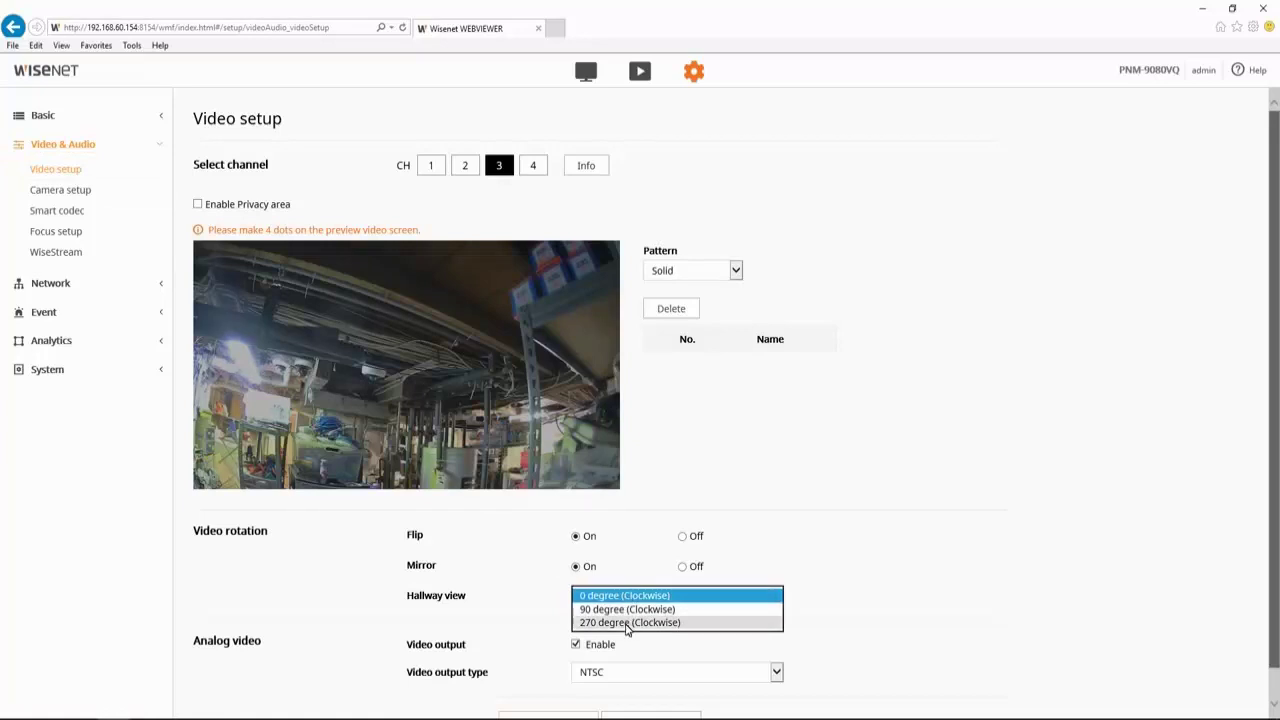
left_click(505, 590)
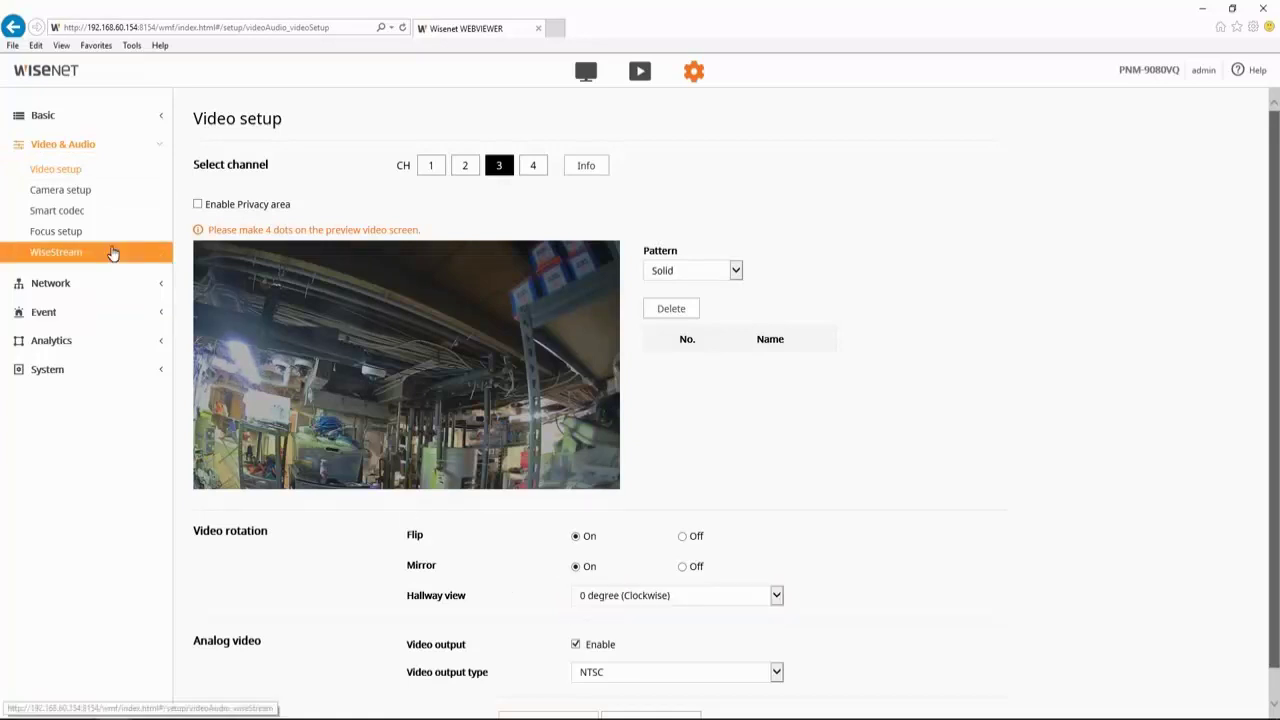
left_click(90, 196)
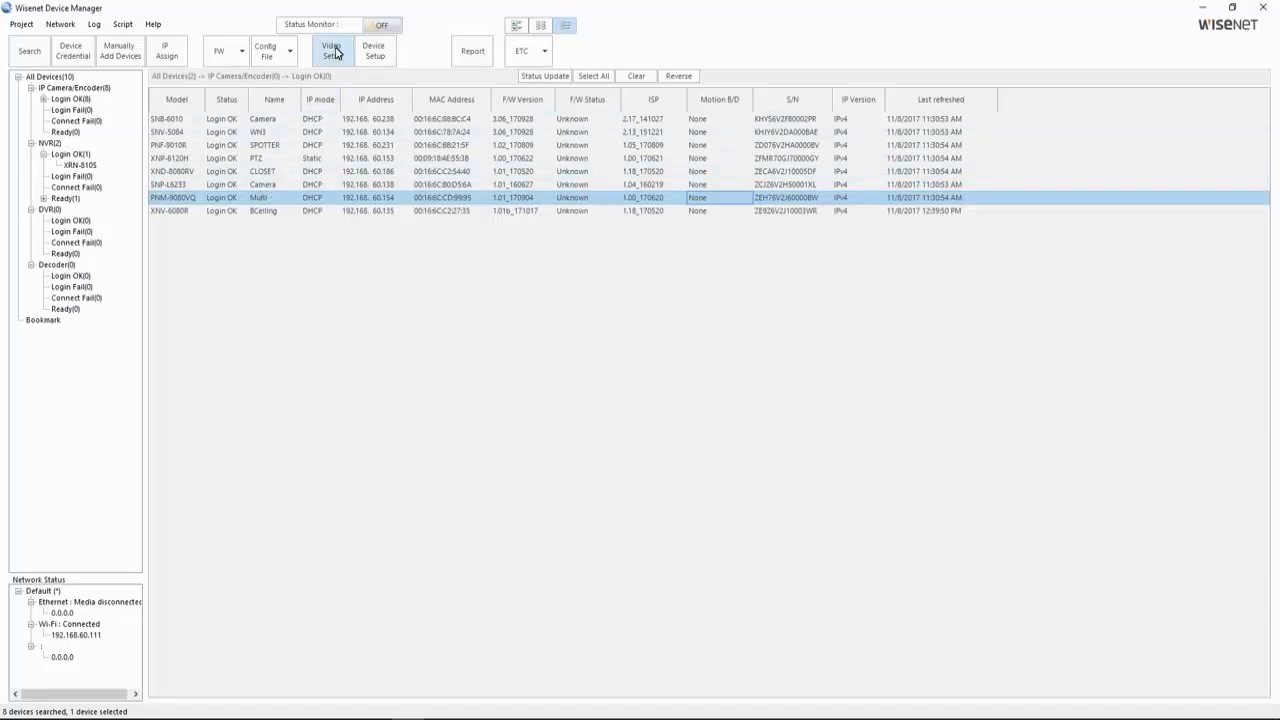
Load channel 1's SDRec profile (H.265, 1920x1080, 15 fps) in the PNM-9080VQ Video Setup
left_click(335, 53)
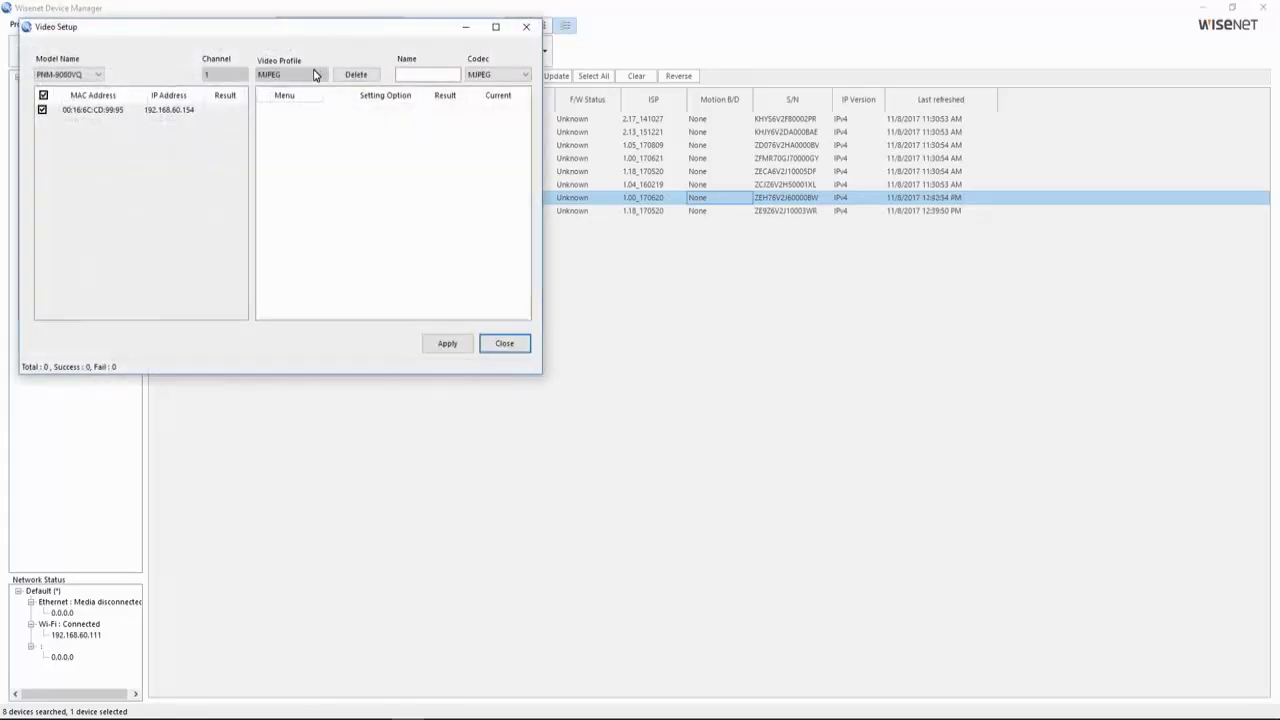
left_click(315, 75)
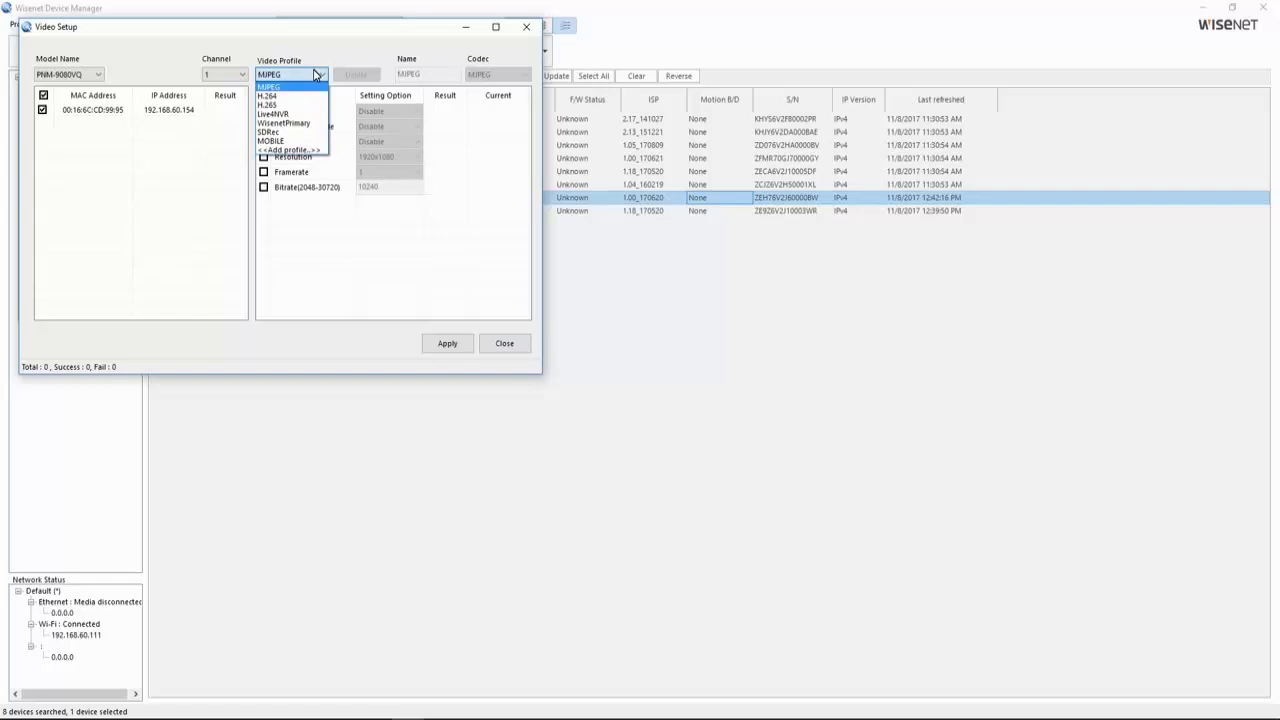
left_click(295, 133)
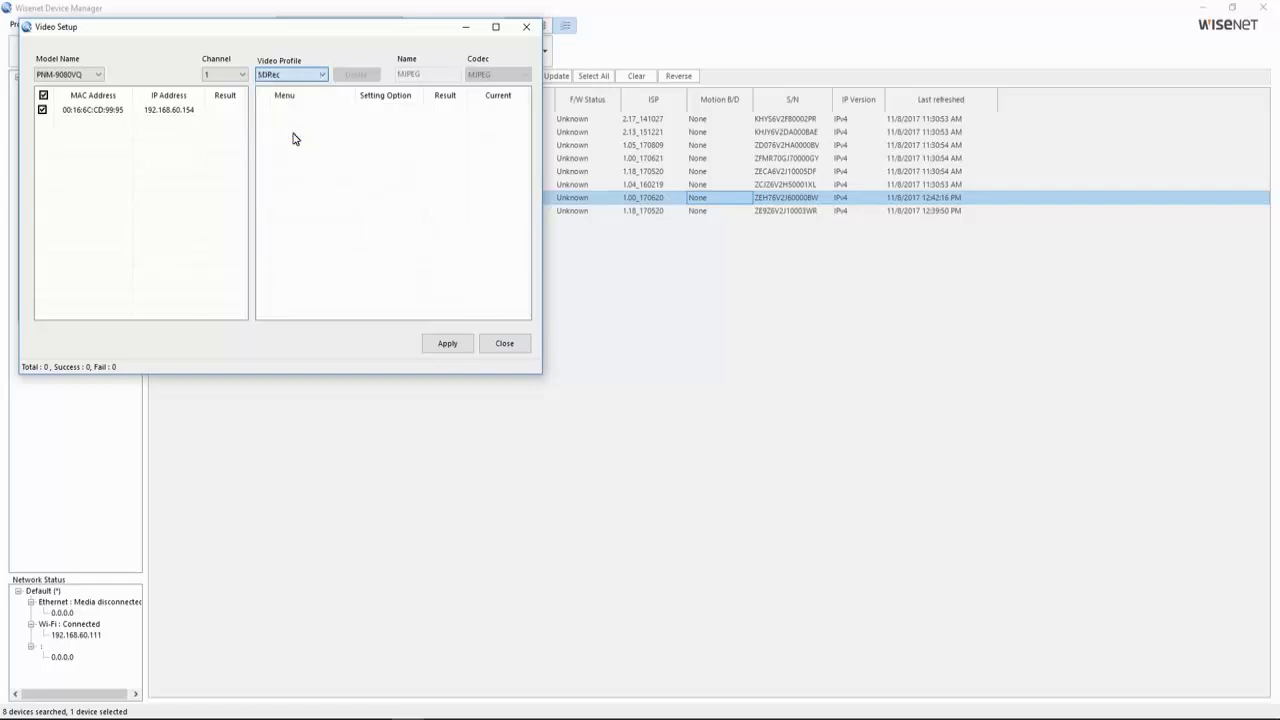
left_click(229, 109)
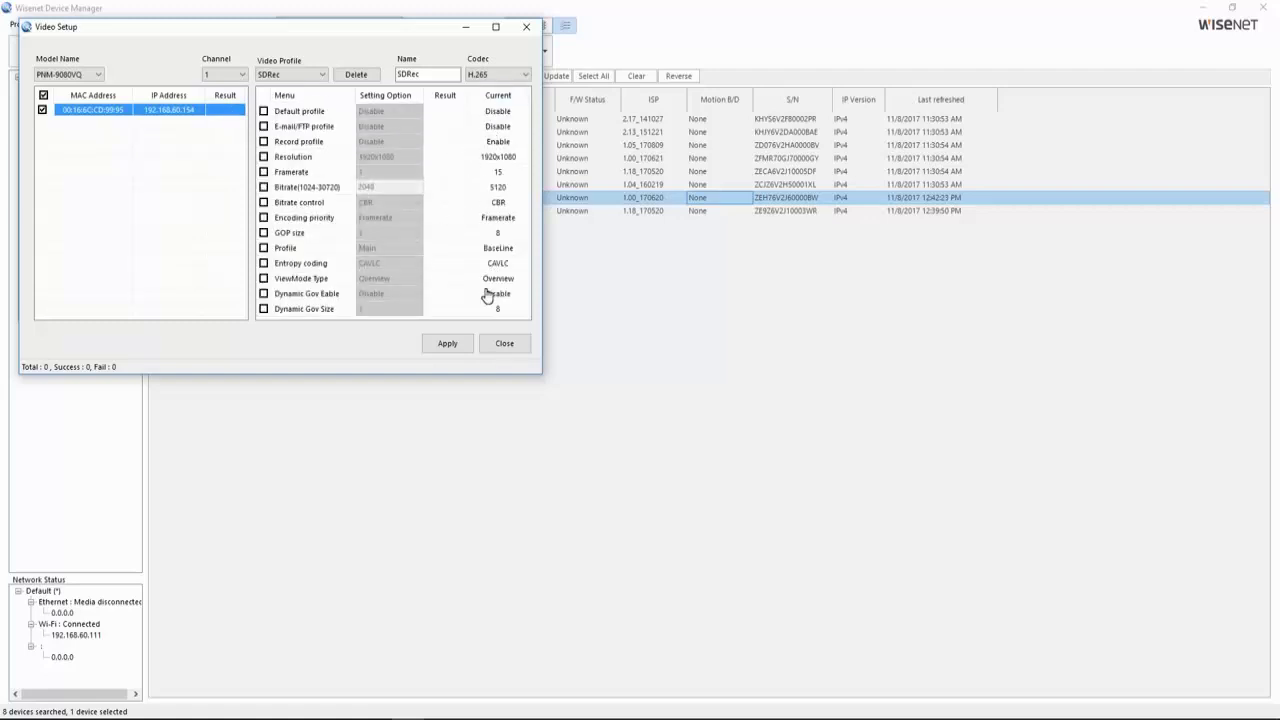
left_click(243, 79)
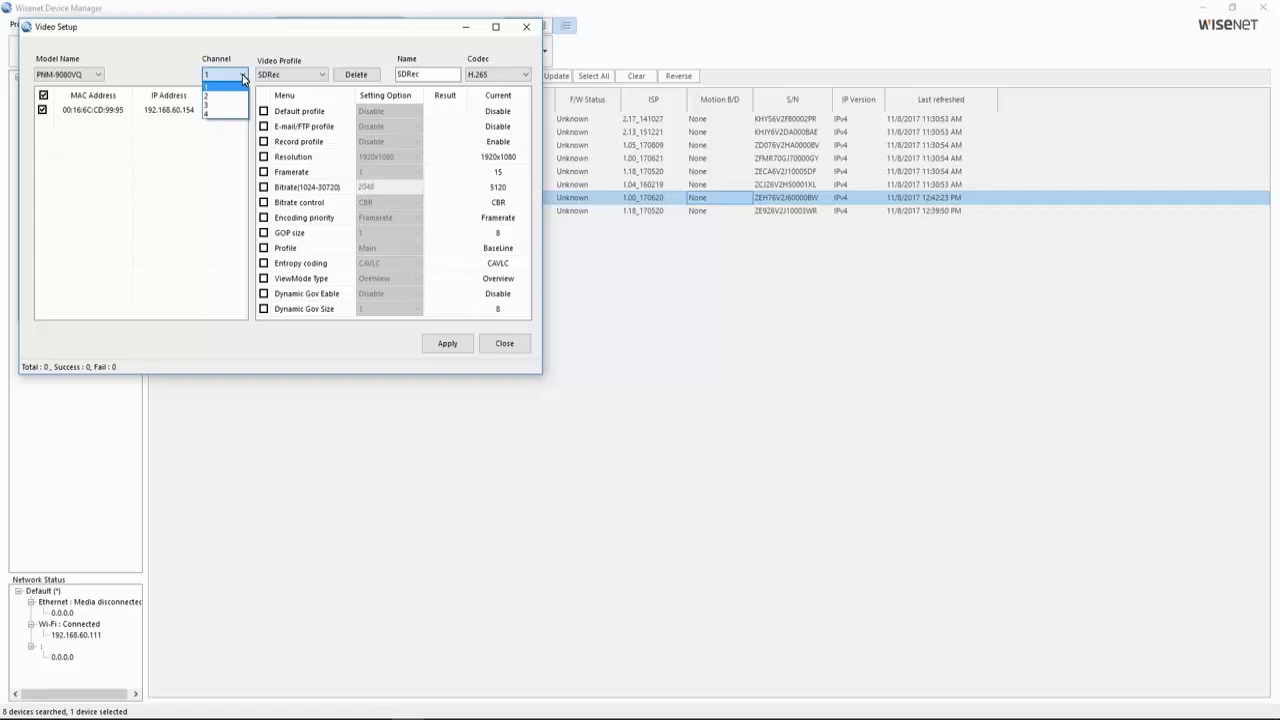
Add a new profile named SDRec to channel 2 and apply it
left_click(240, 96)
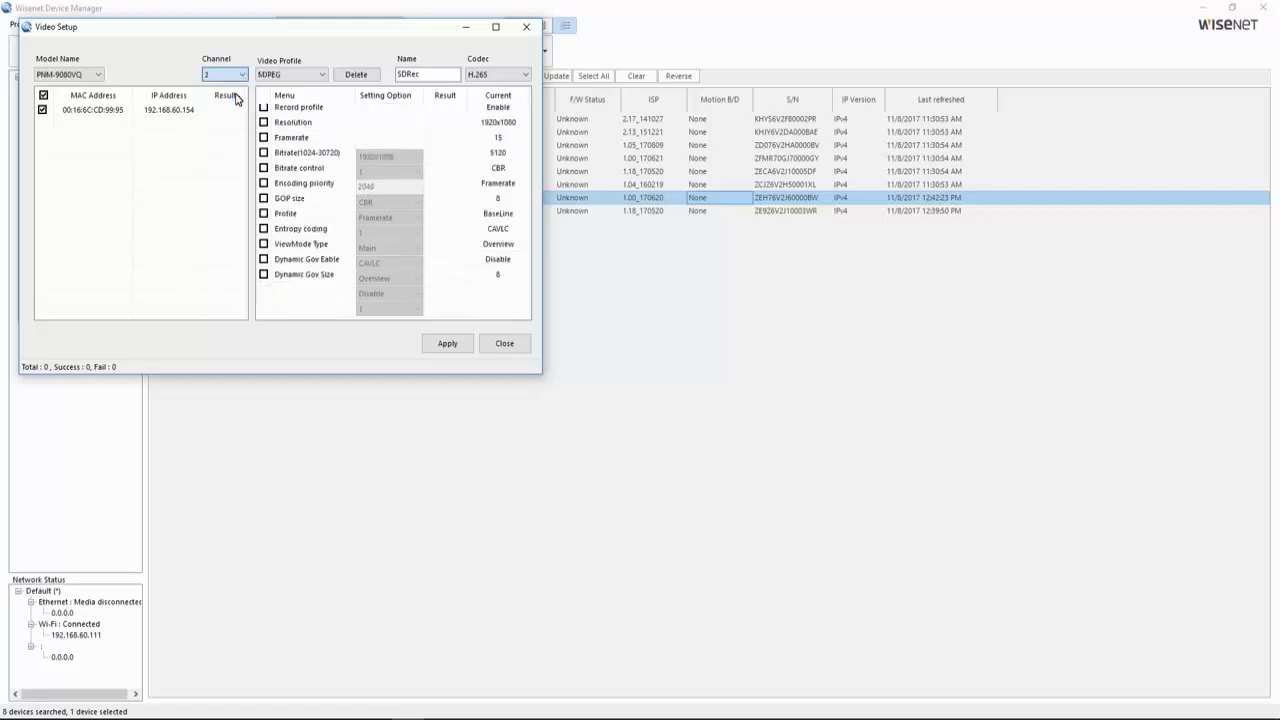
left_click(323, 76)
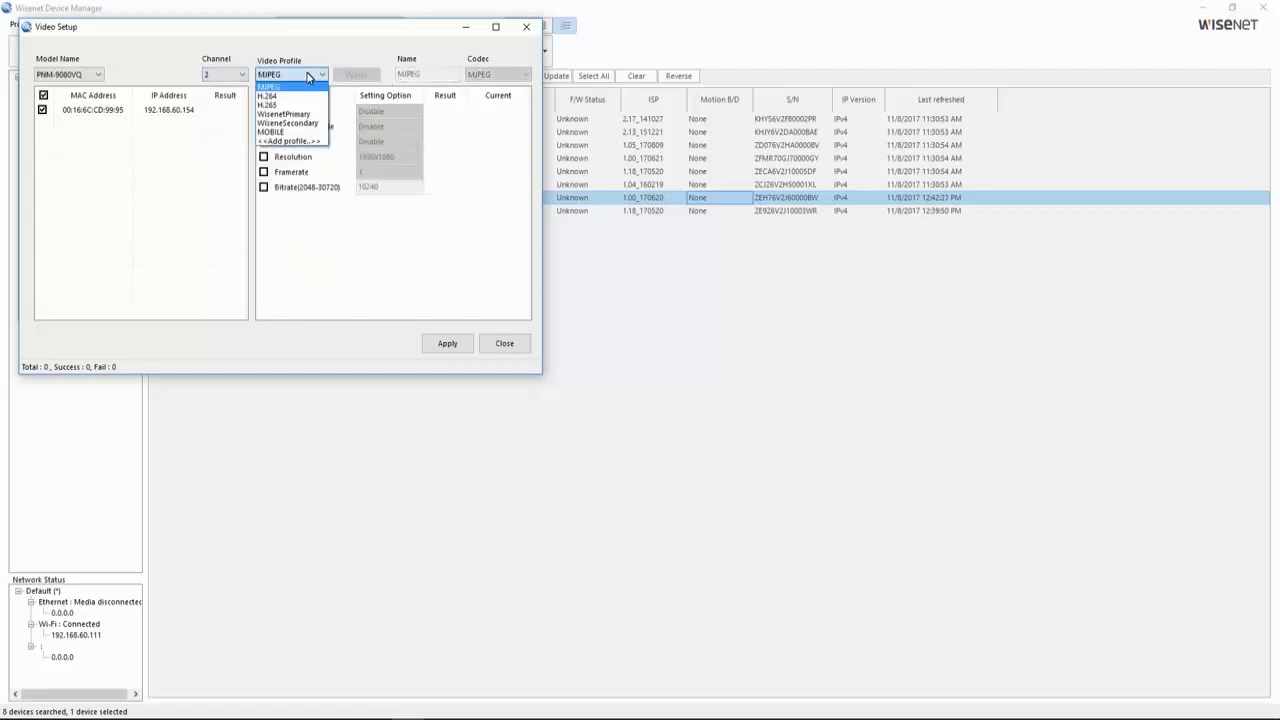
left_click(299, 147)
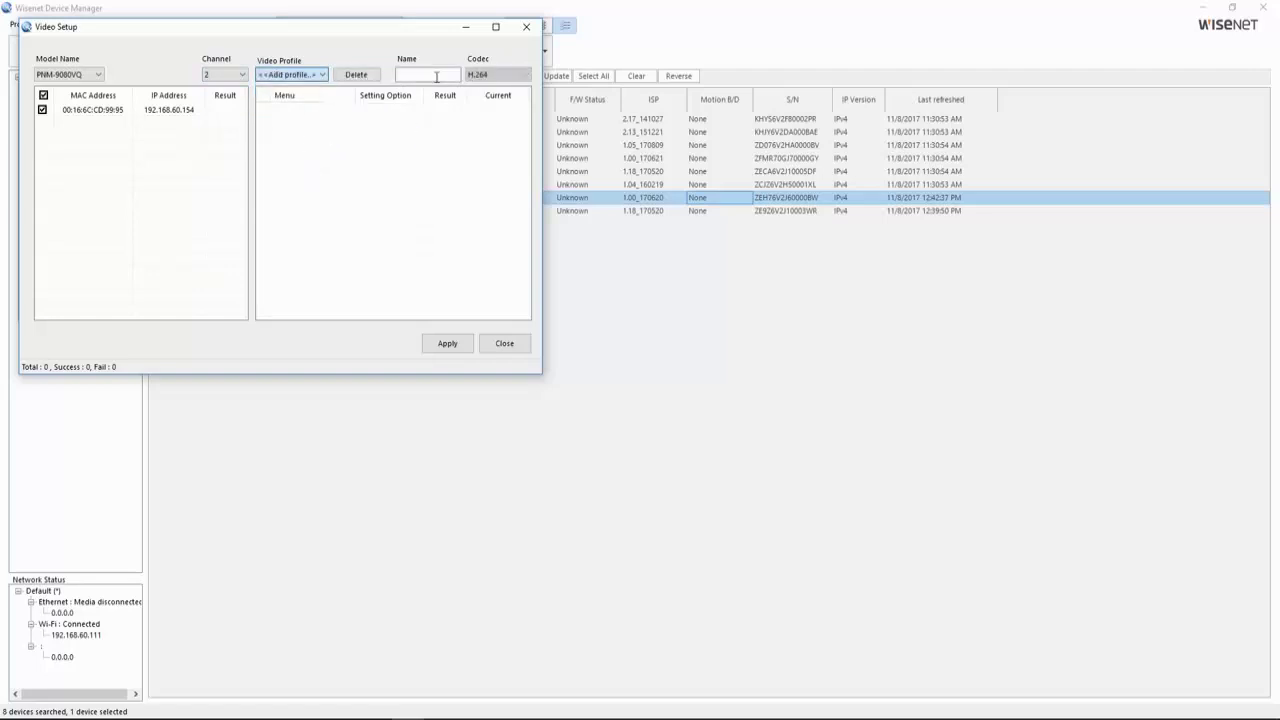
left_click(436, 77)
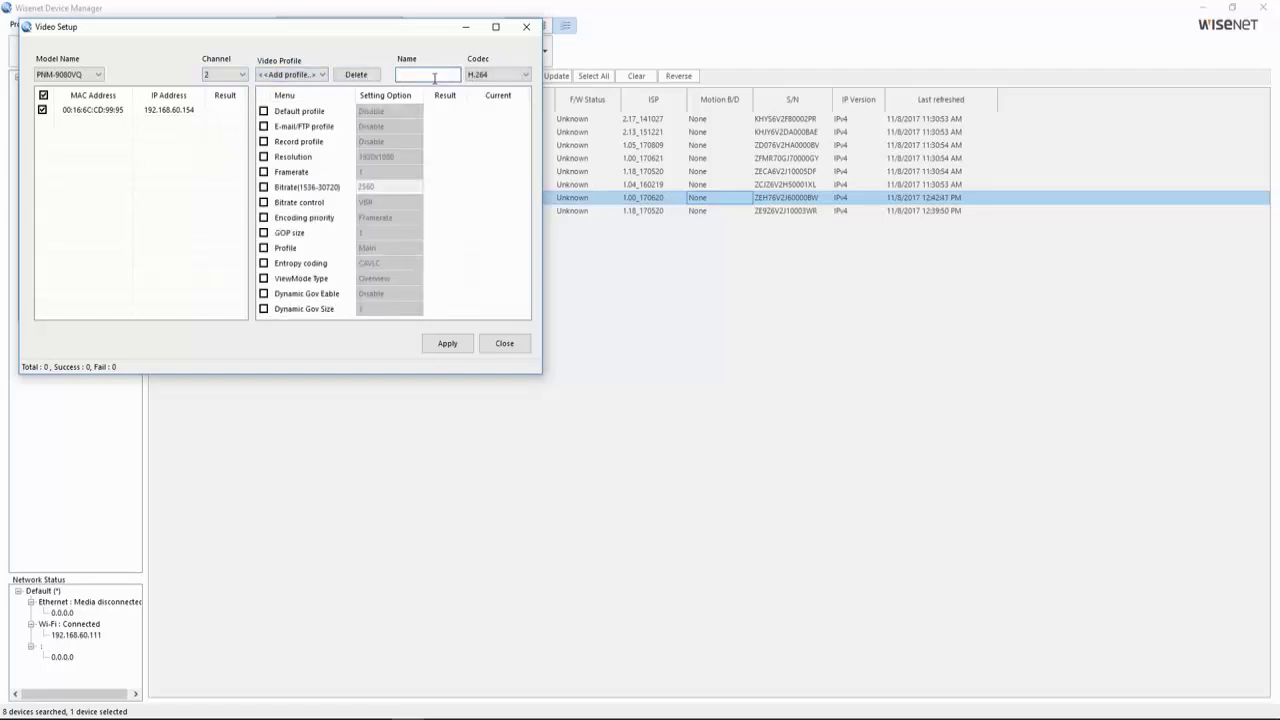
type("SDRec")
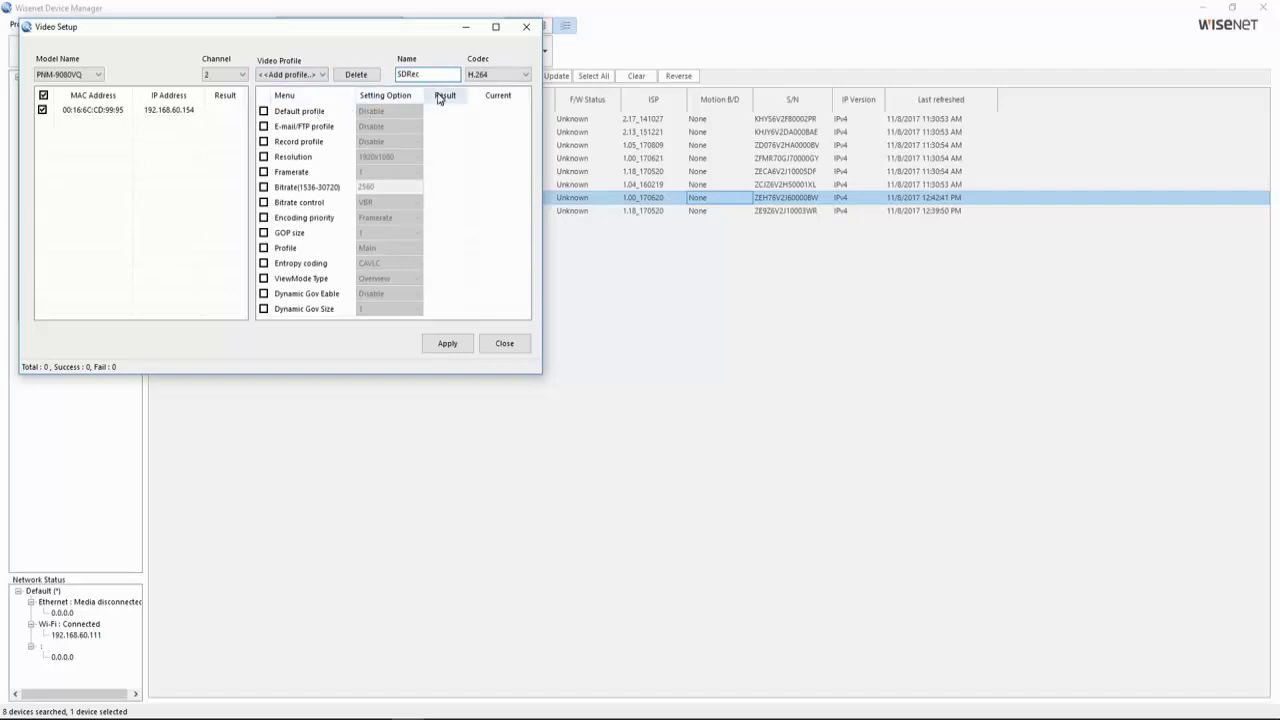
left_click(451, 347)
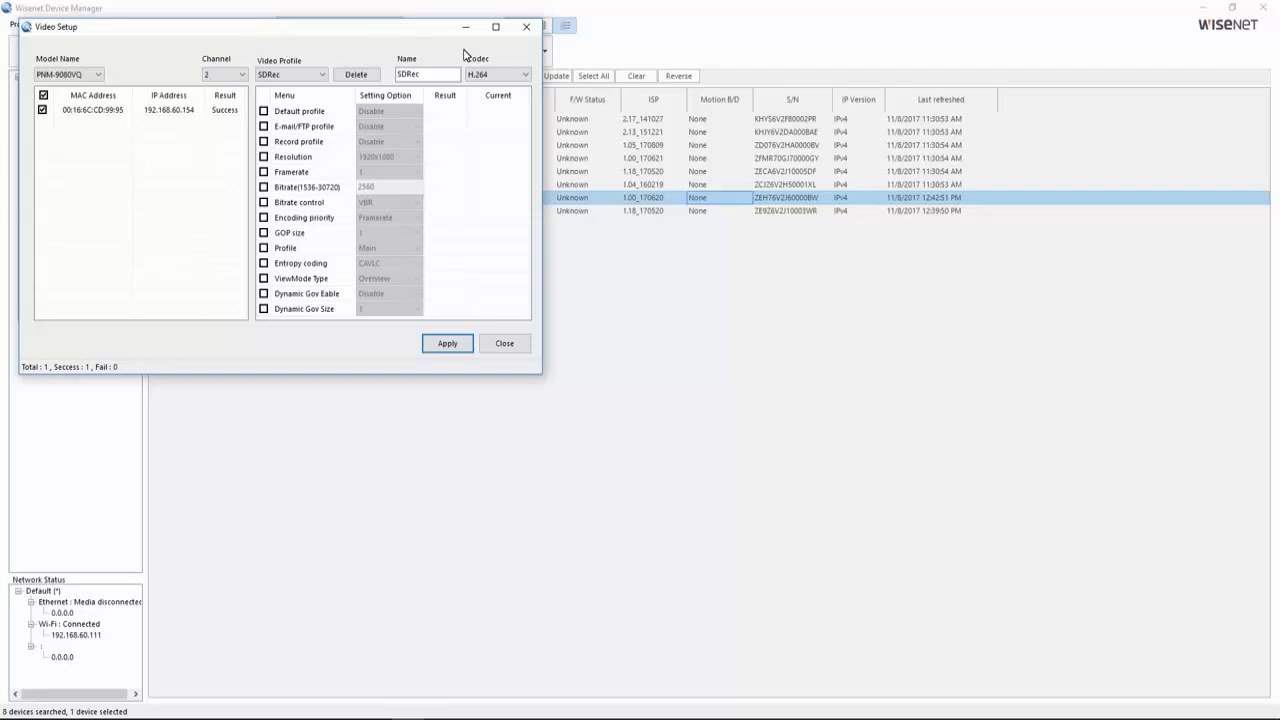
Close Video Setup, then set Wisestream to Low in Device Setup, apply it, and close
left_click(526, 28)
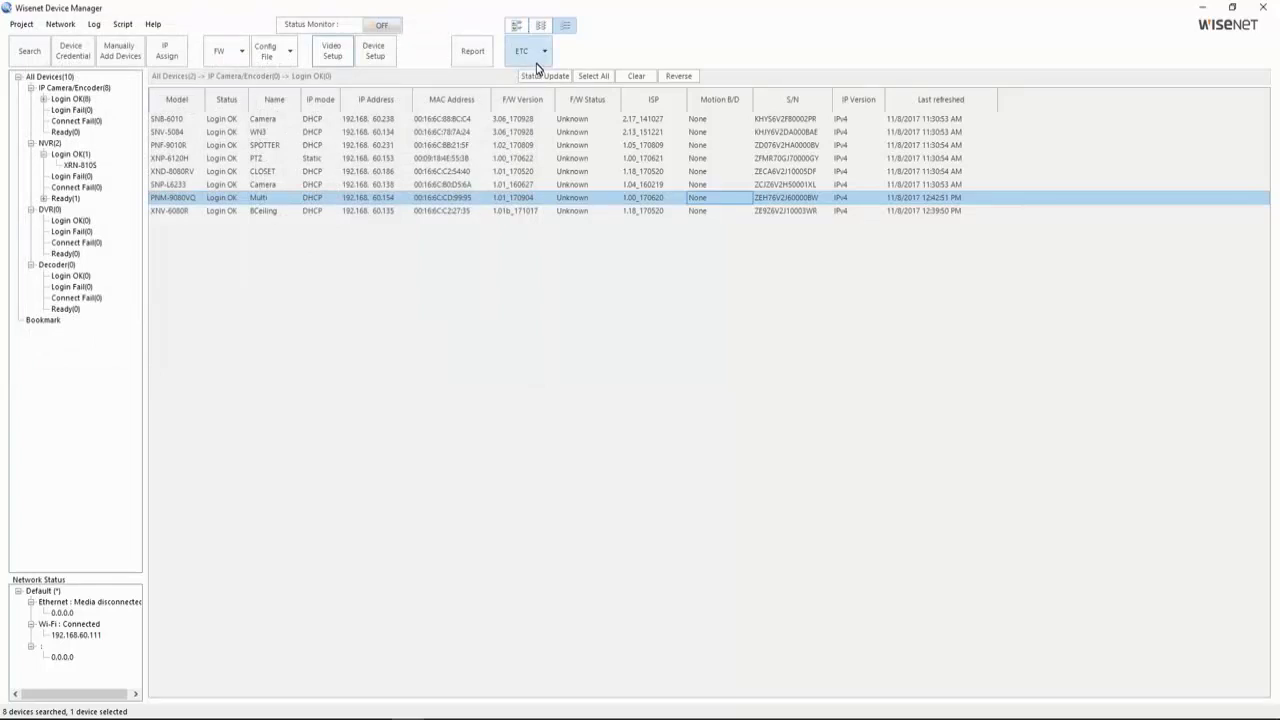
left_click(389, 61)
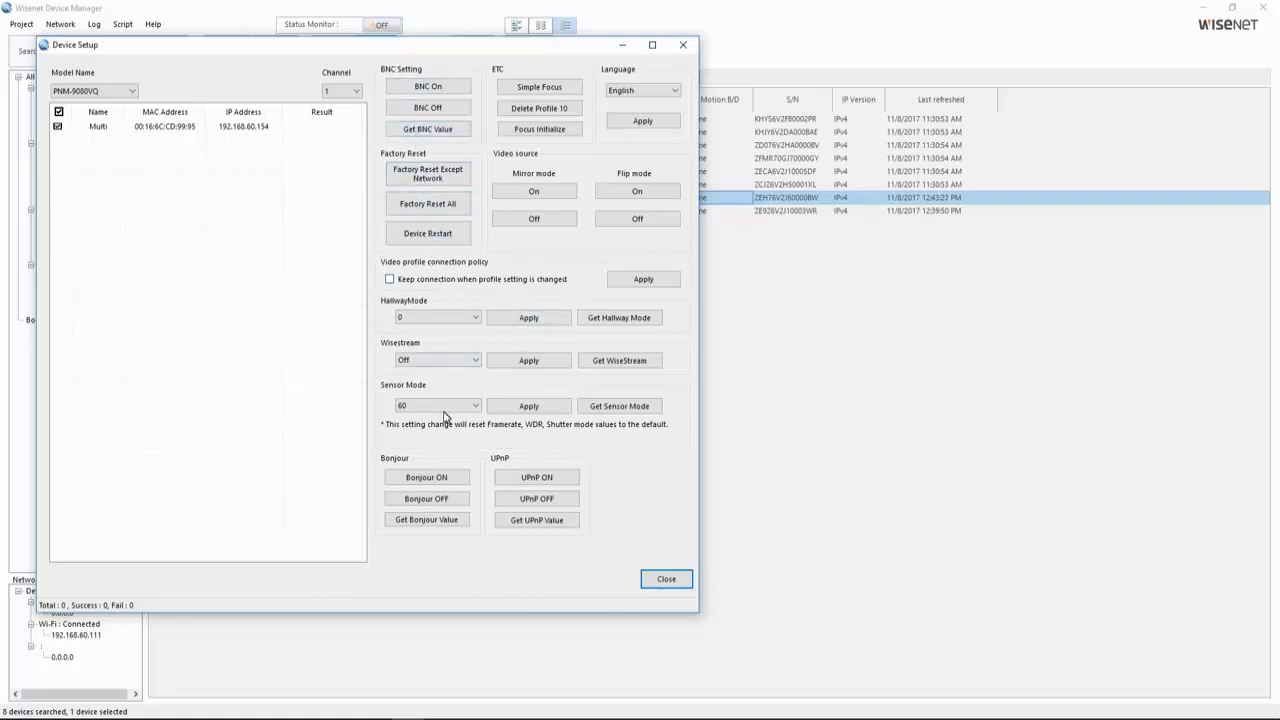
left_click(446, 362)
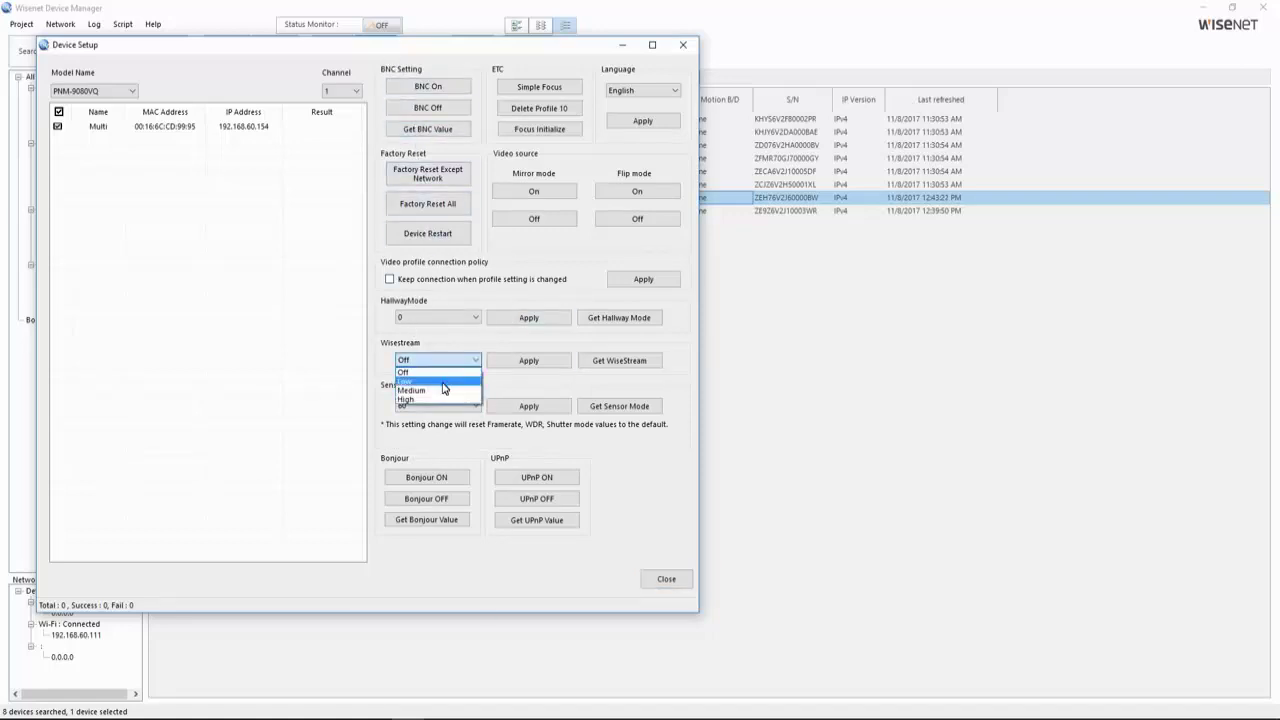
left_click(444, 382)
left_click(510, 362)
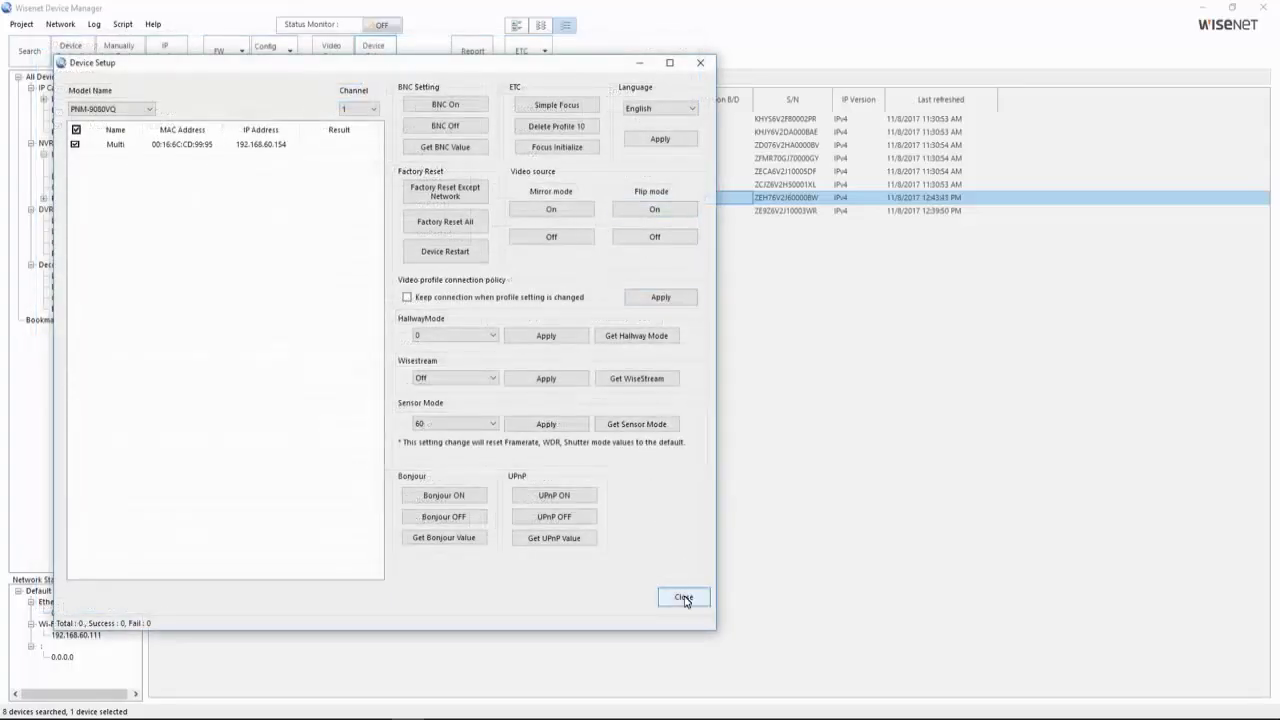
left_click(683, 597)
Open the motion detection (Event) setup from ETC and close it again
left_click(518, 52)
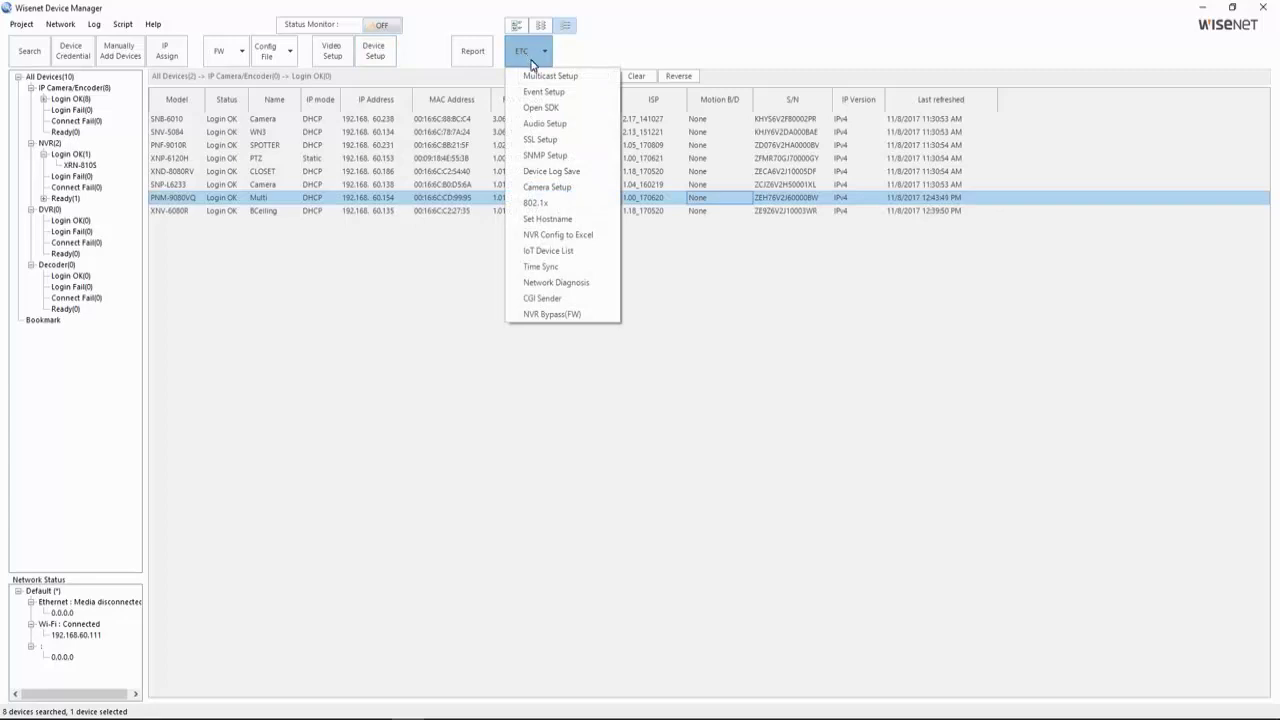
left_click(549, 94)
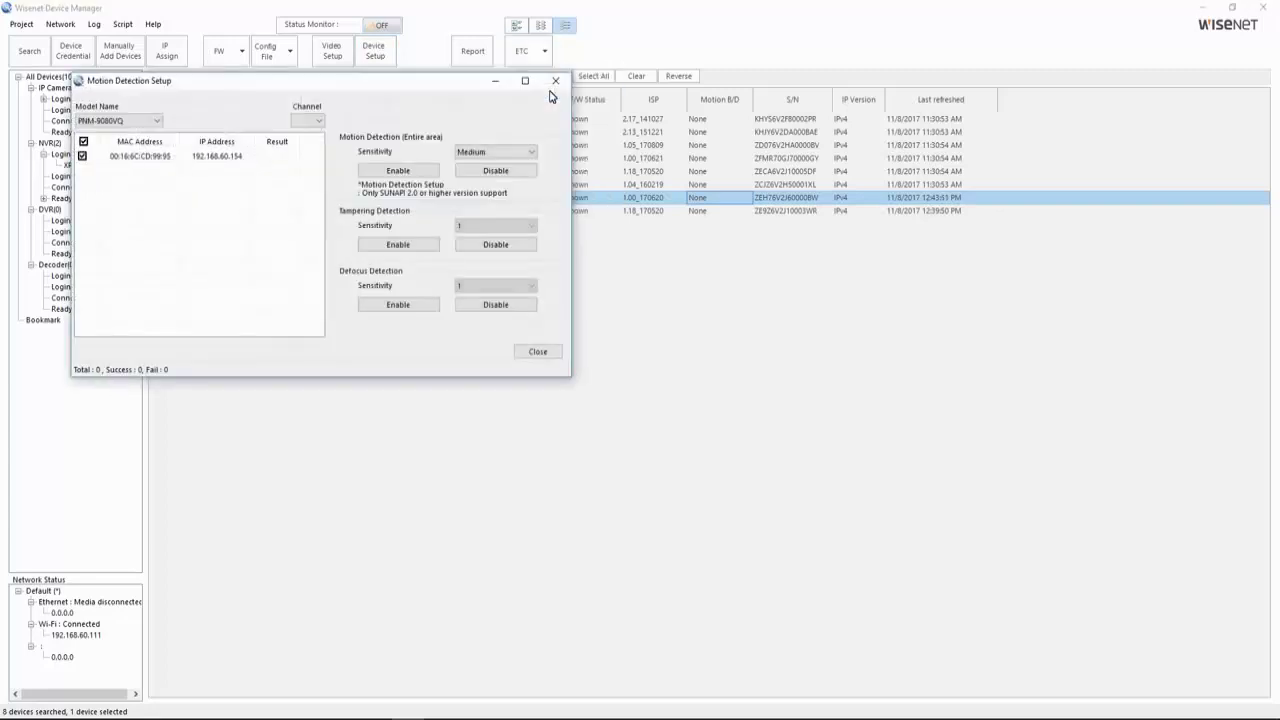
left_click(556, 80)
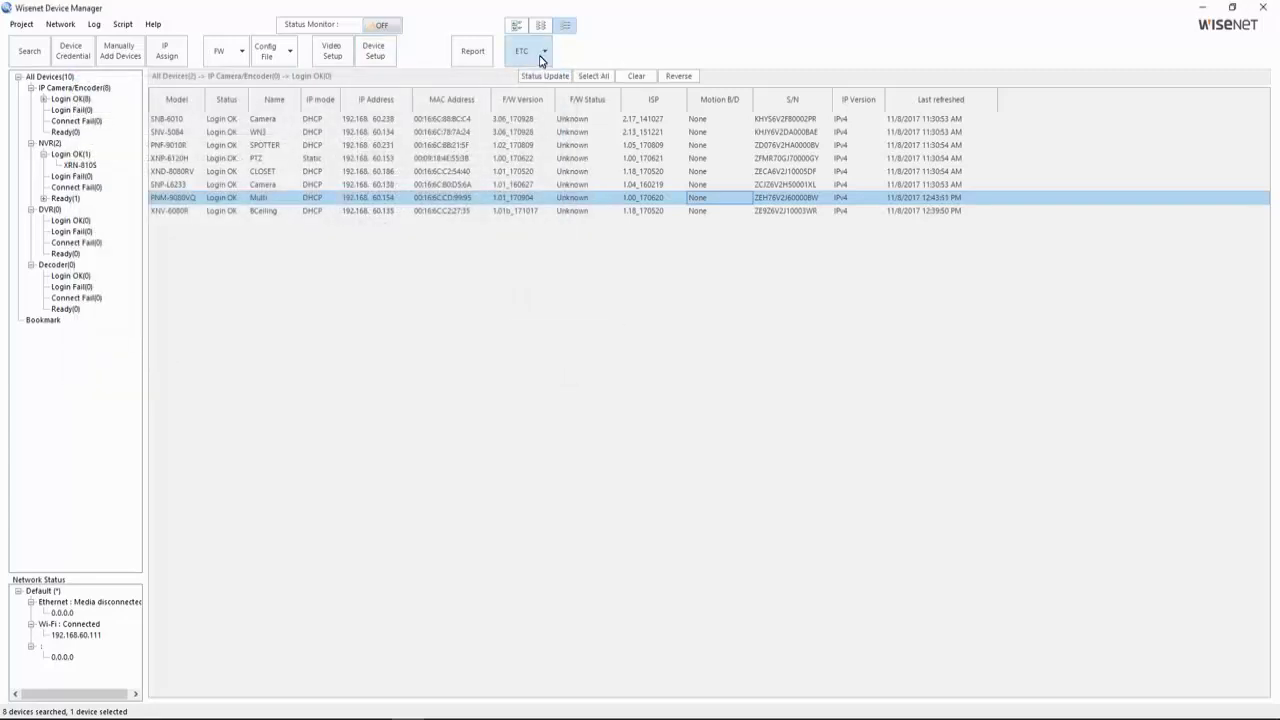
Open Camera Setup and preview live video for channels 1, 2 and 3
left_click(540, 52)
left_click(557, 187)
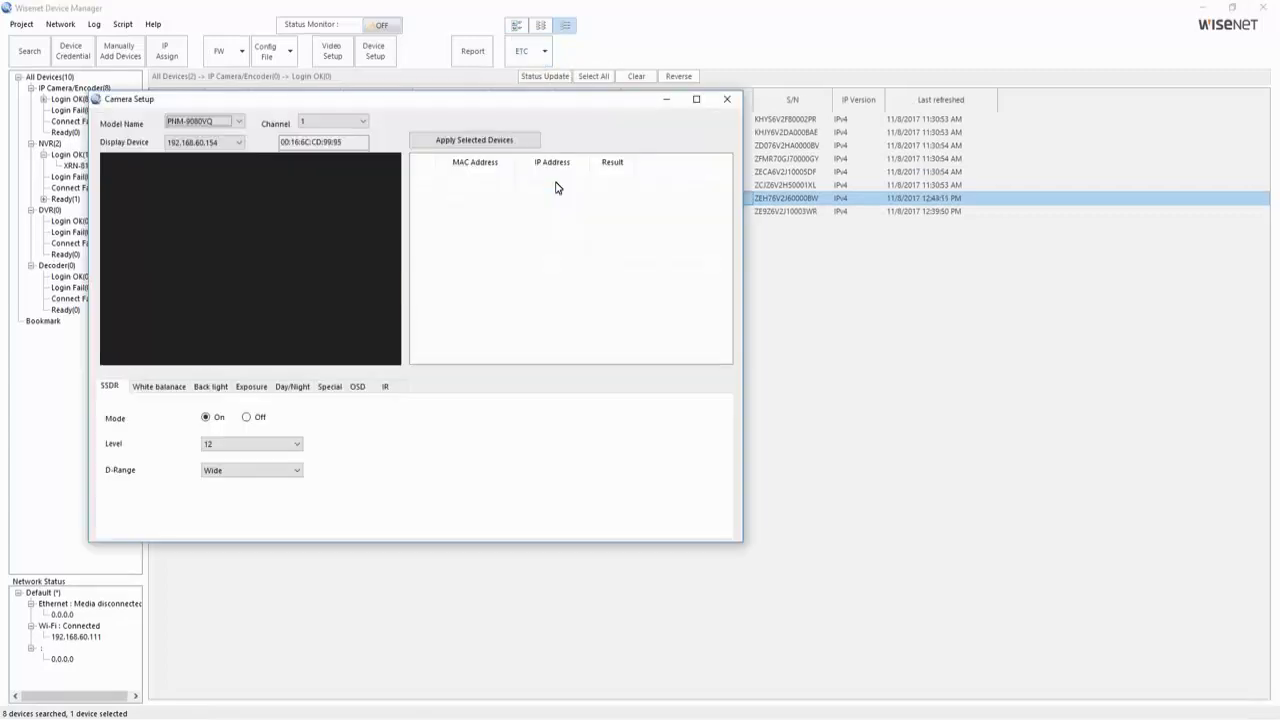
left_click(356, 123)
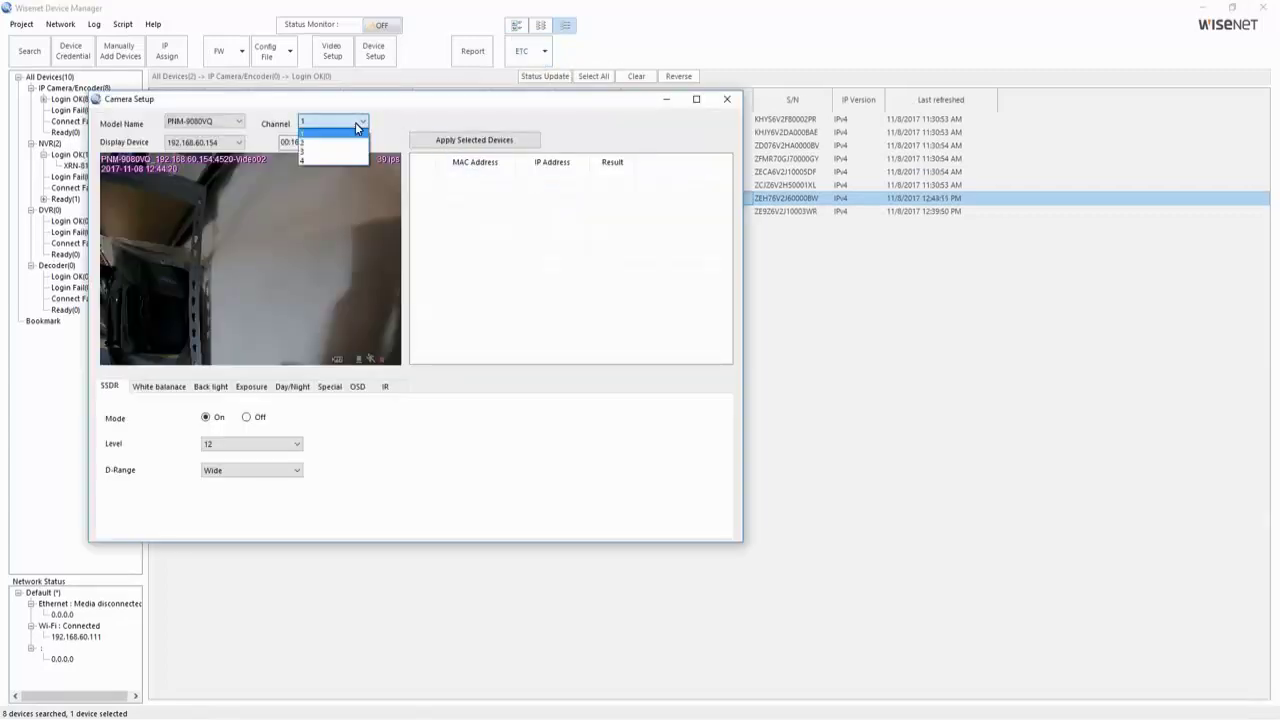
left_click(356, 123)
left_click(356, 123)
left_click(346, 142)
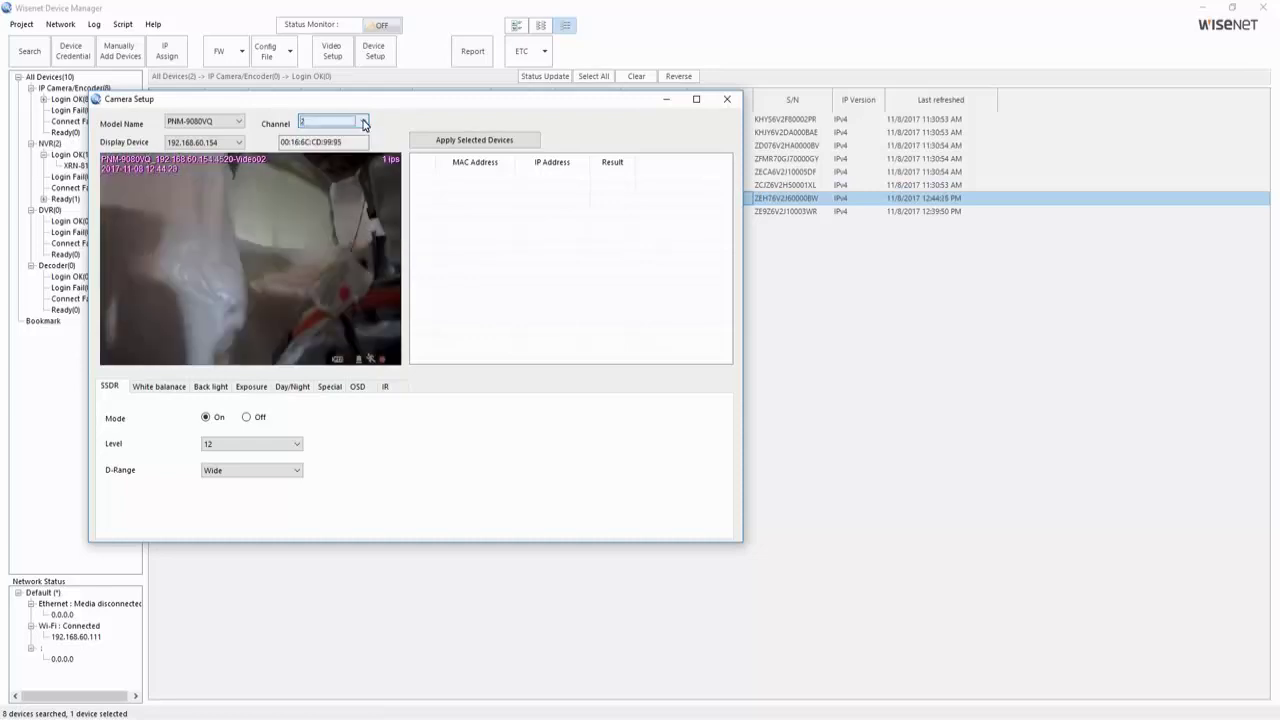
left_click(364, 123)
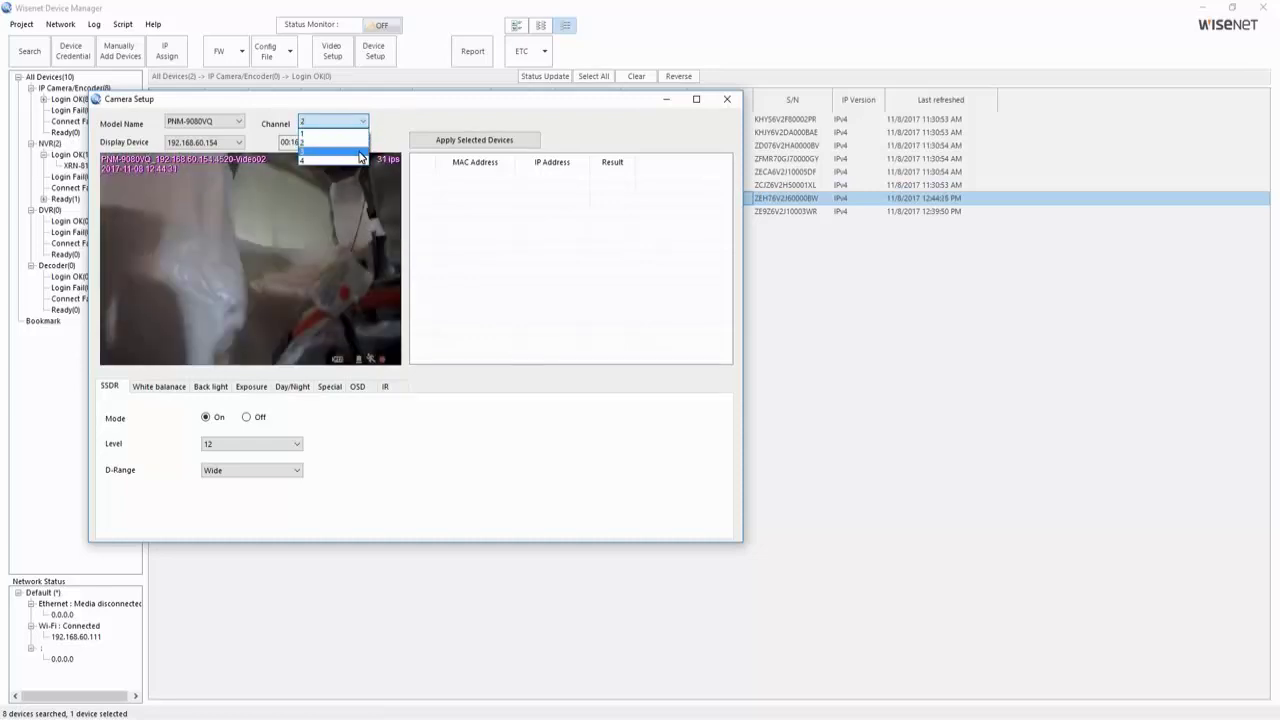
left_click(358, 152)
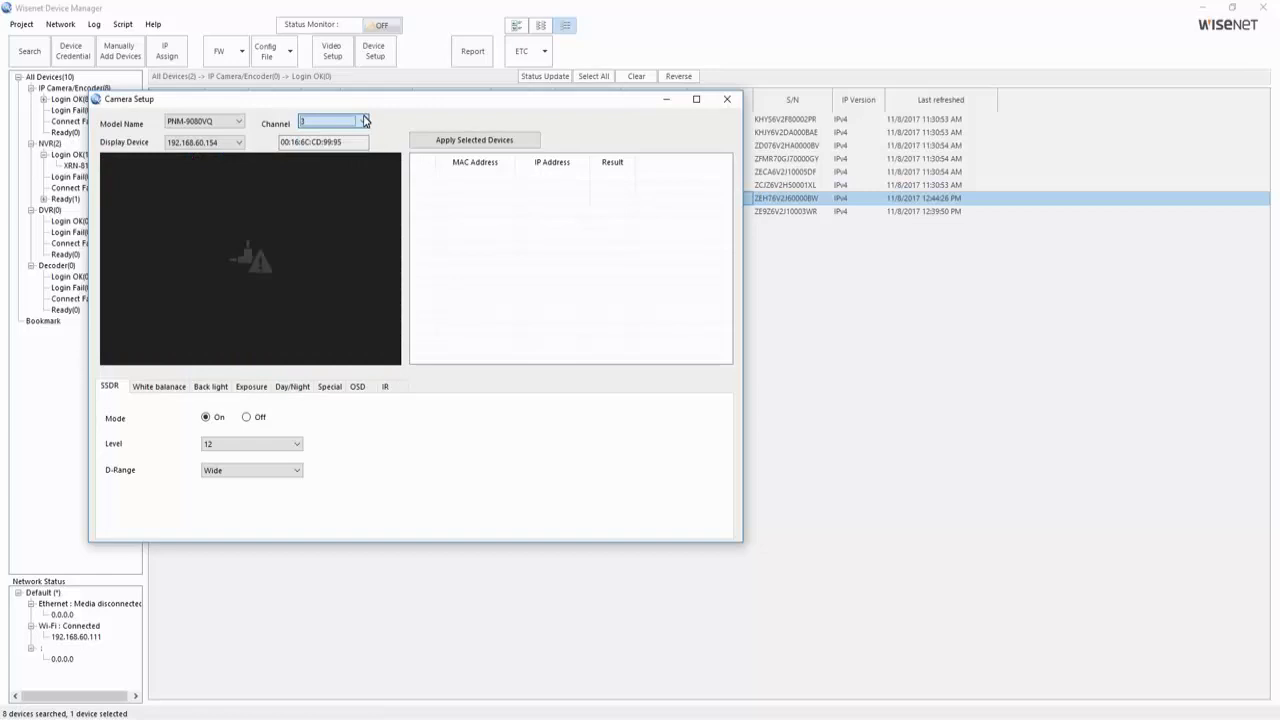